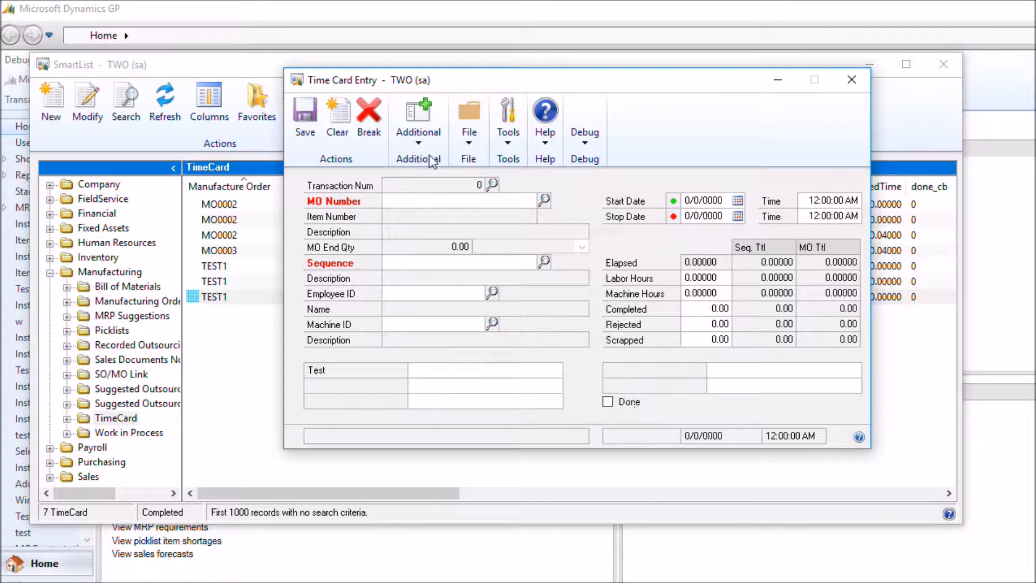
Close the time card entry form and open the MFG PowerPack Setup from the manufacturing setup options
{"action": "left_click", "coordinate": [851, 78]}
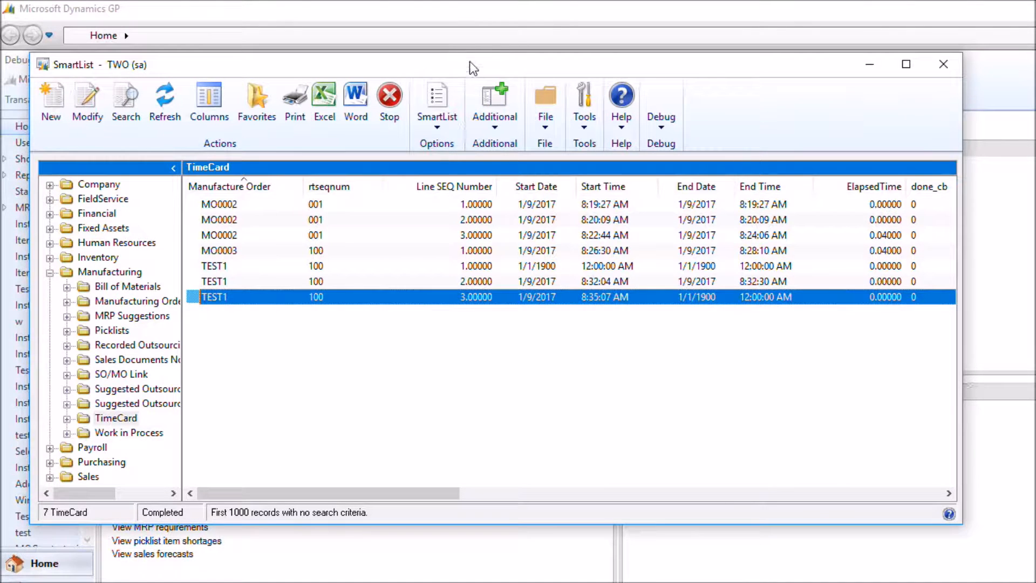
{"action": "left_click", "coordinate": [433, 18]}
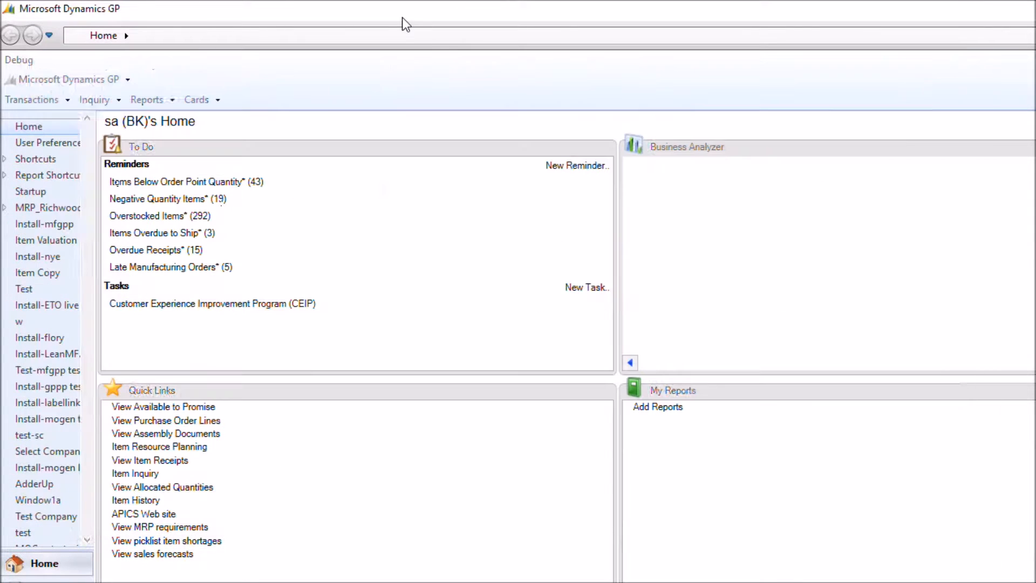
{"action": "left_click", "coordinate": [43, 81]}
{"action": "mouse_move", "coordinate": [81, 156]}
{"action": "mouse_move", "coordinate": [255, 160]}
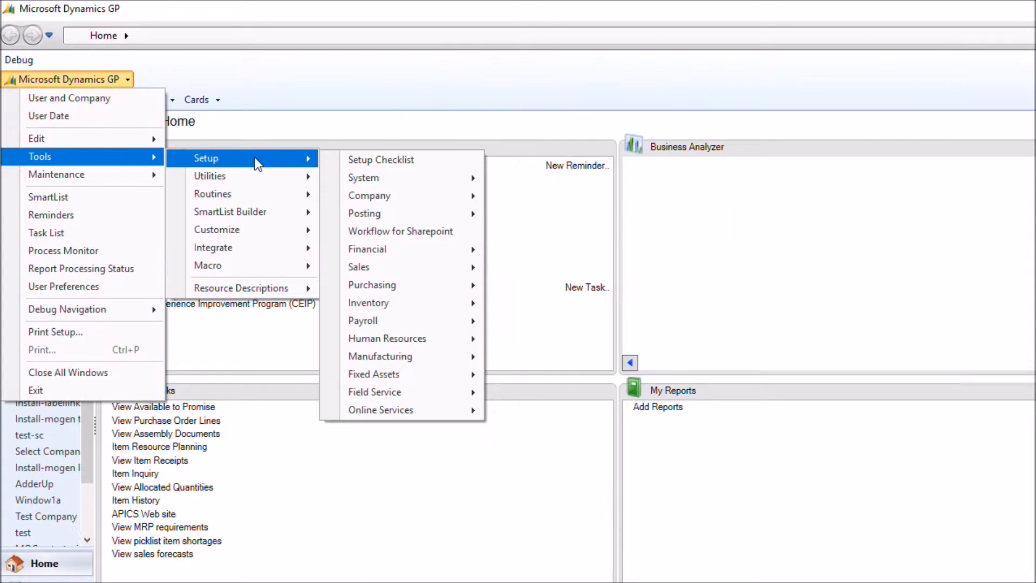
{"action": "mouse_move", "coordinate": [397, 355]}
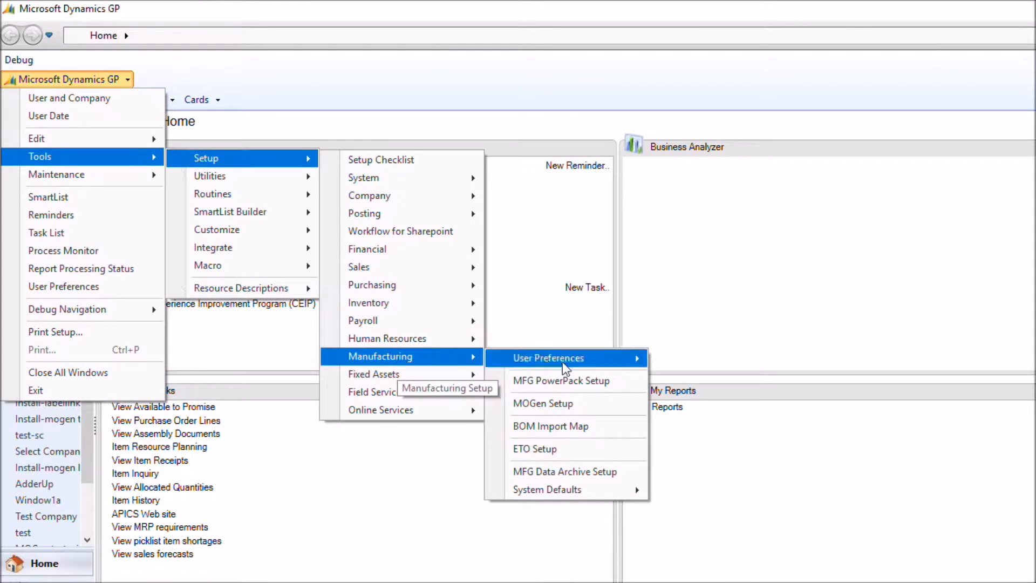
{"action": "left_click", "coordinate": [563, 381]}
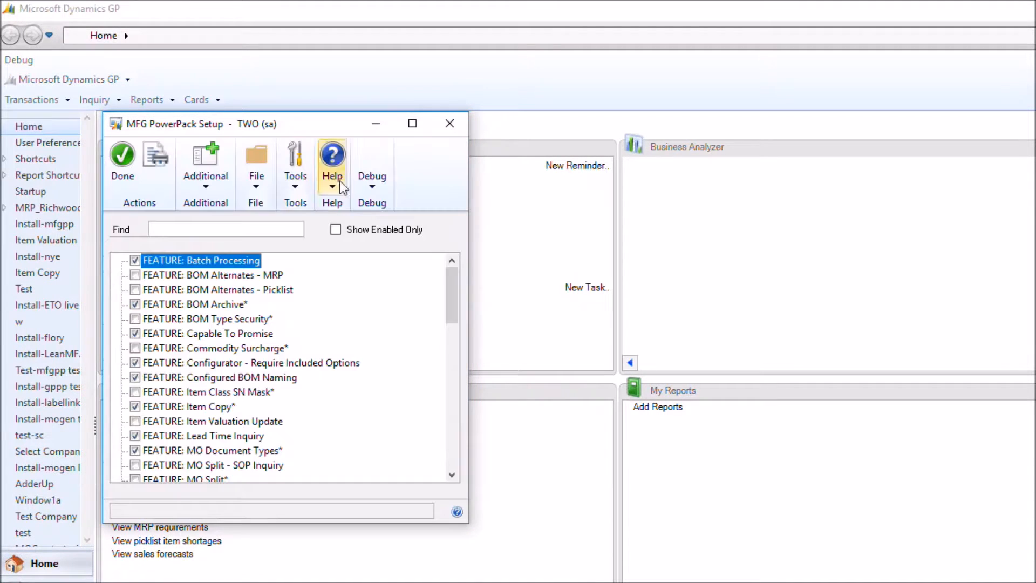
Limit the PowerPack feature list to enabled features and open the additional setup for the TimeCard feature
{"action": "left_click", "coordinate": [335, 229]}
{"action": "scroll", "coordinate": [237, 440], "scroll_direction": "down", "scroll_amount": 1}
{"action": "double_click", "coordinate": [235, 437]}
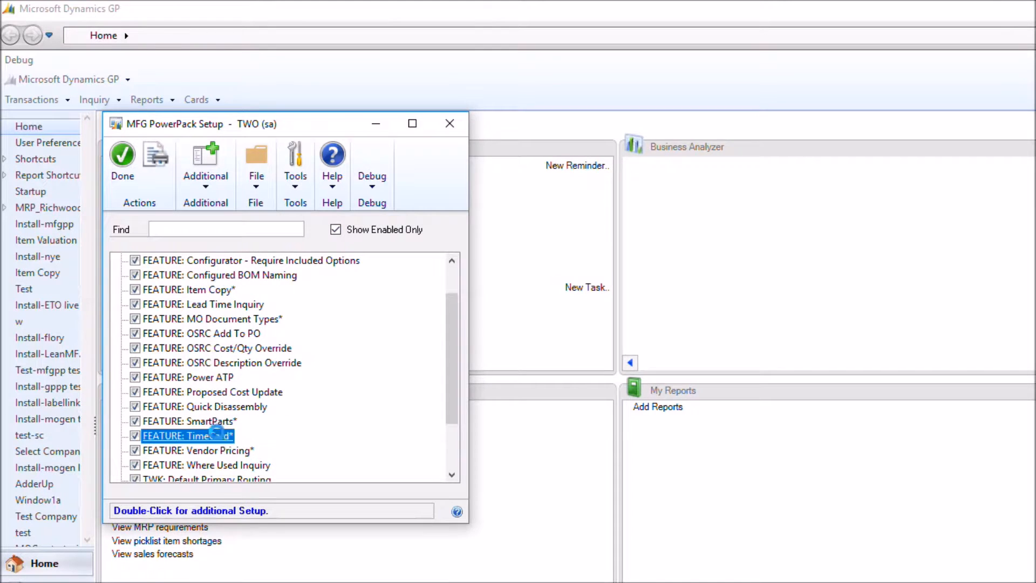
{"action": "left_click_drag", "start_coordinate": [471, 131], "coordinate": [569, 69]}
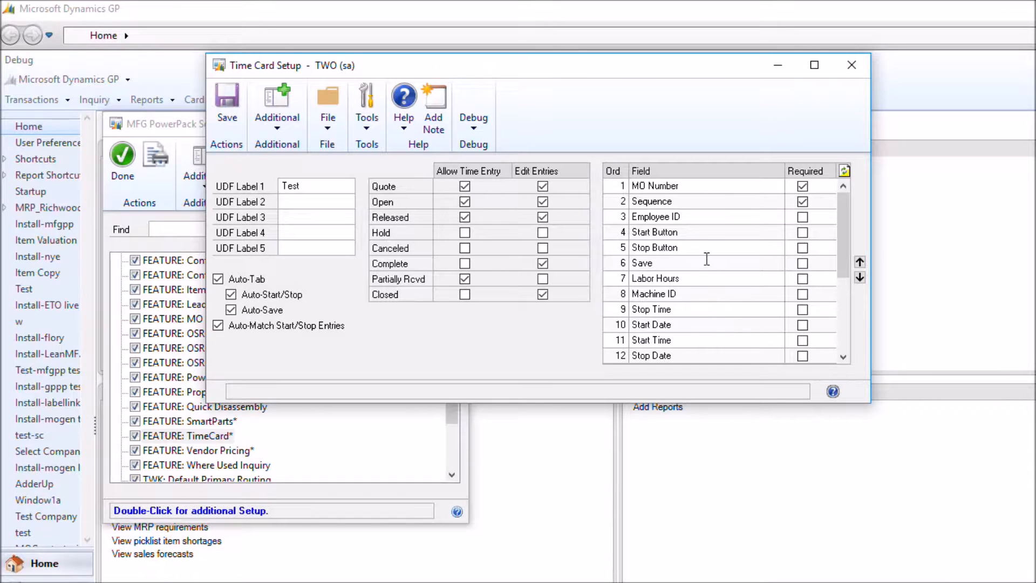
Adjust the position of the Start Time field in the time card field order and save the setup
{"action": "left_click", "coordinate": [802, 186]}
{"action": "left_click", "coordinate": [659, 264]}
{"action": "left_click", "coordinate": [690, 339]}
{"action": "left_click", "coordinate": [685, 356]}
{"action": "left_click", "coordinate": [666, 344]}
{"action": "left_click", "coordinate": [860, 263]}
{"action": "left_click", "coordinate": [860, 278]}
{"action": "left_click", "coordinate": [860, 262]}
{"action": "left_click", "coordinate": [225, 102]}
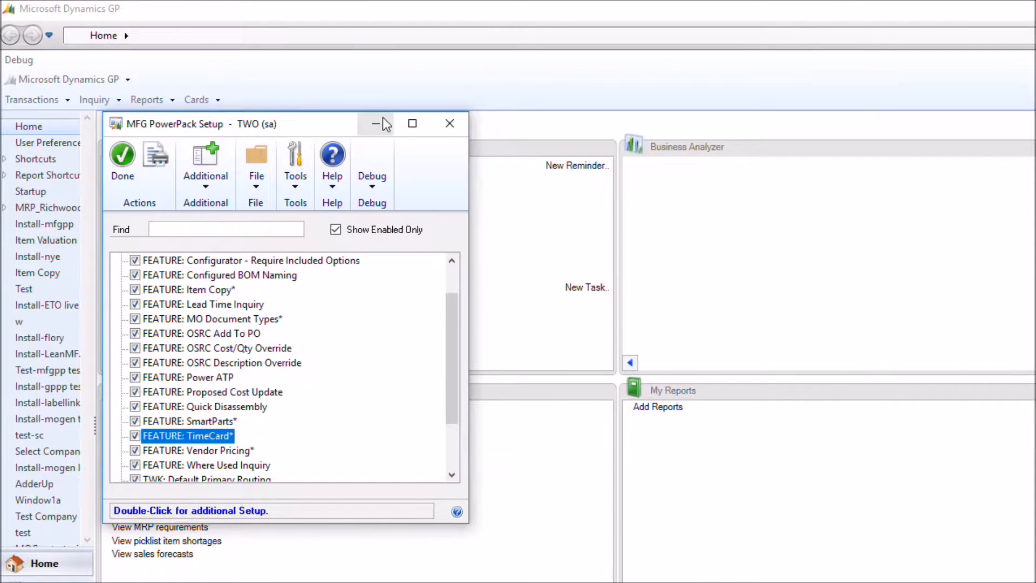
Close the MFG PowerPack Setup and open Time Card Entry from the manufacturing transactions
{"action": "left_click", "coordinate": [450, 123]}
{"action": "left_click", "coordinate": [30, 99]}
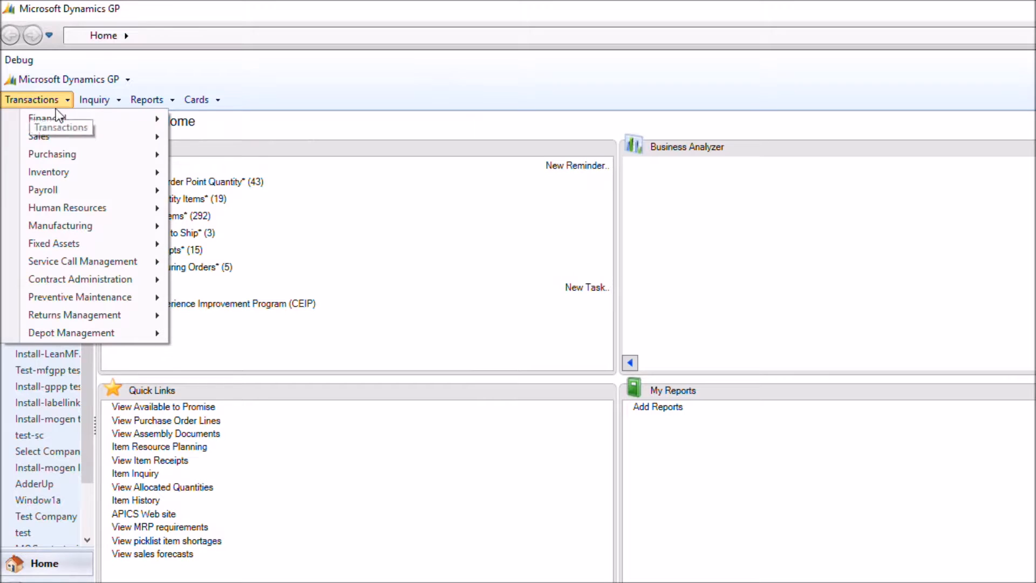
{"action": "mouse_move", "coordinate": [105, 232]}
{"action": "mouse_move", "coordinate": [224, 222]}
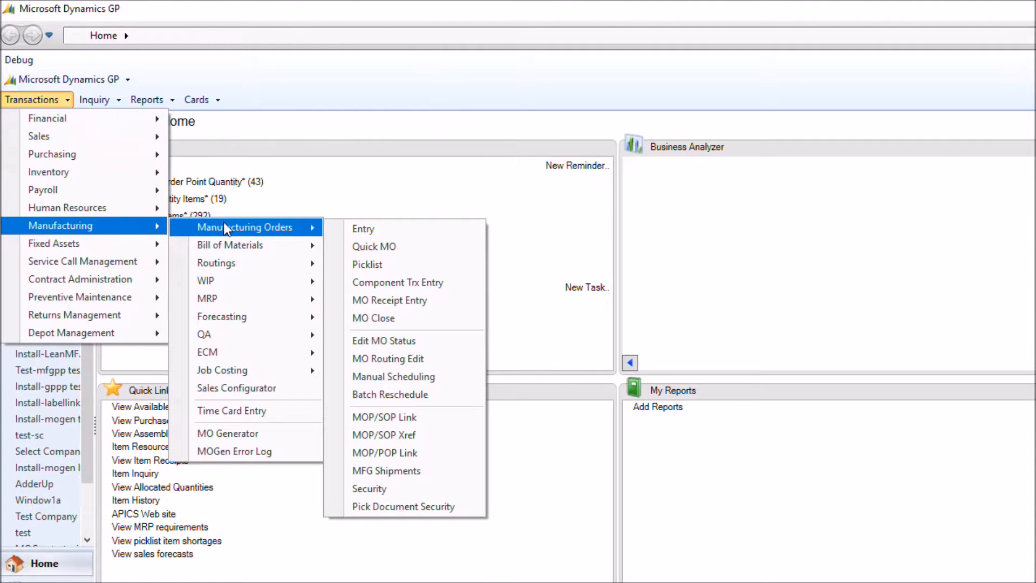
{"action": "left_click", "coordinate": [257, 412]}
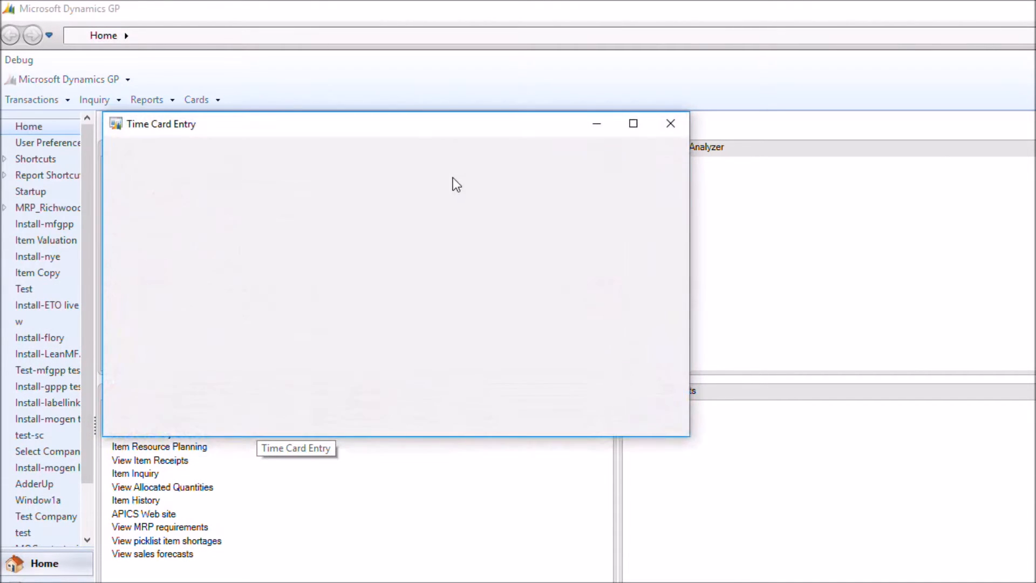
{"action": "left_click_drag", "start_coordinate": [424, 122], "coordinate": [471, 96]}
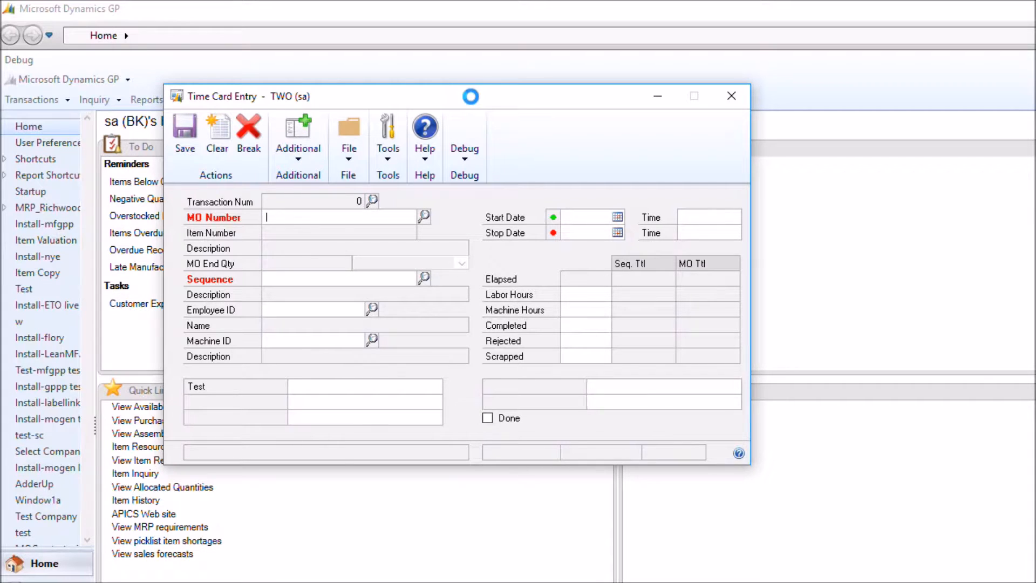
Record a start entry for manufacturing order MO0002, sequence 001 (Assemble), with the first employee in the lookup
{"action": "left_click", "coordinate": [429, 216]}
{"action": "type", "text": "2"}
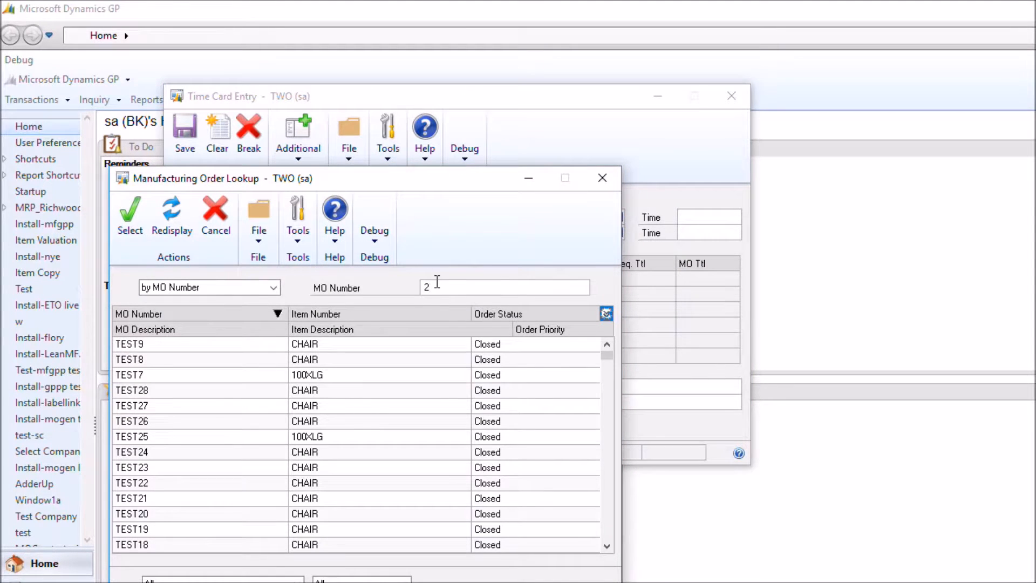
{"action": "double_click", "coordinate": [455, 346]}
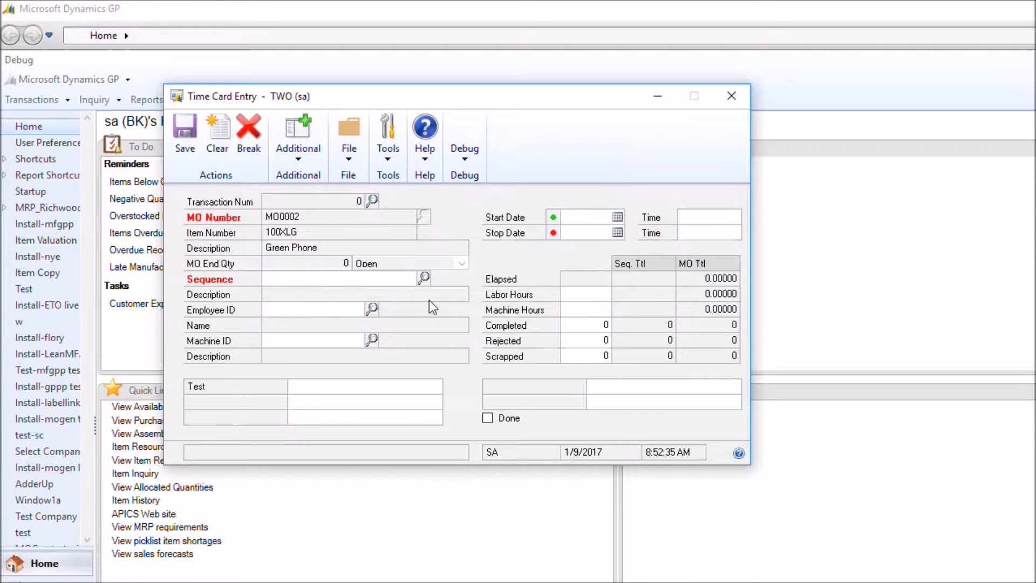
{"action": "left_click", "coordinate": [425, 279]}
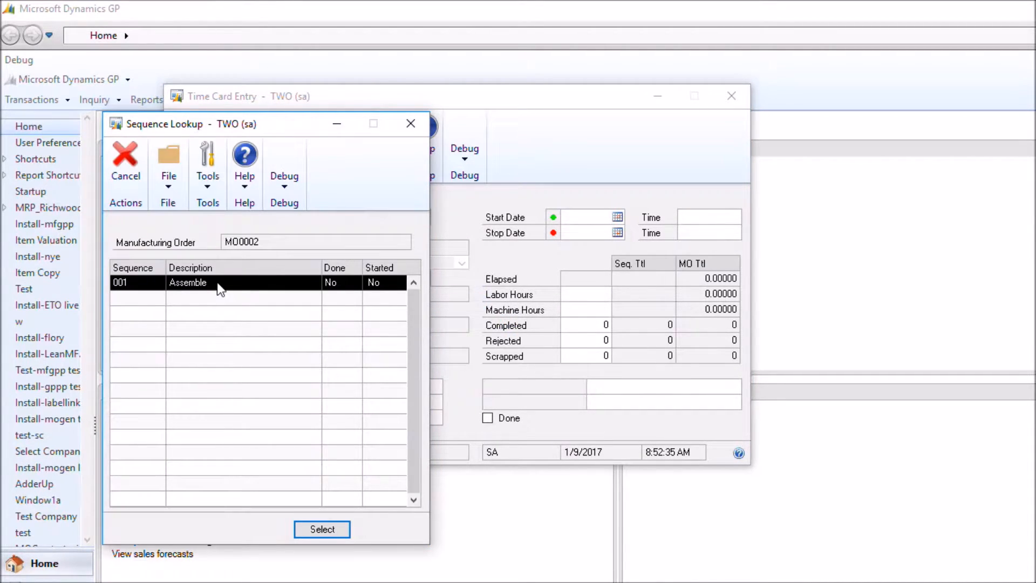
{"action": "double_click", "coordinate": [220, 284]}
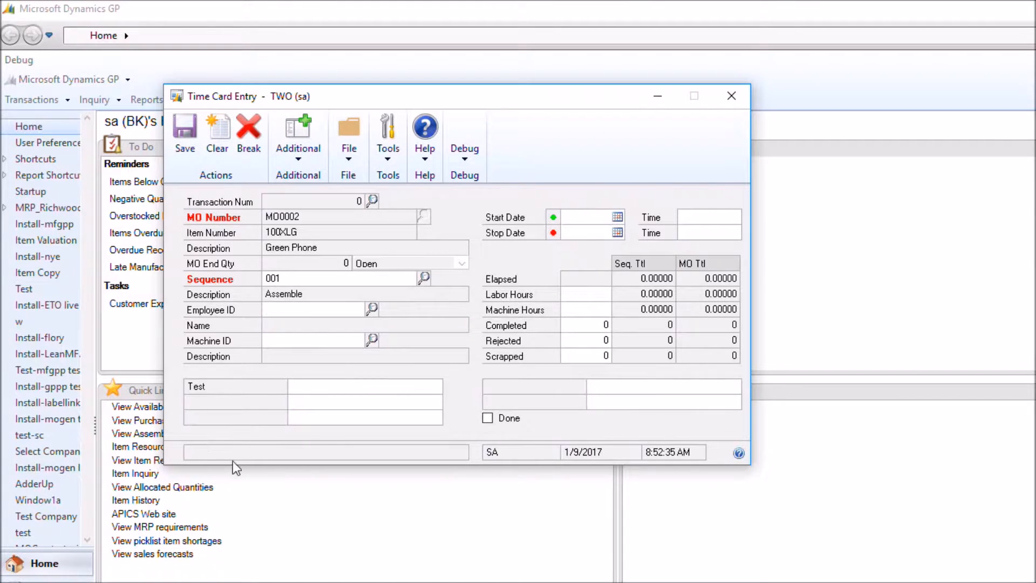
{"action": "left_click", "coordinate": [375, 312]}
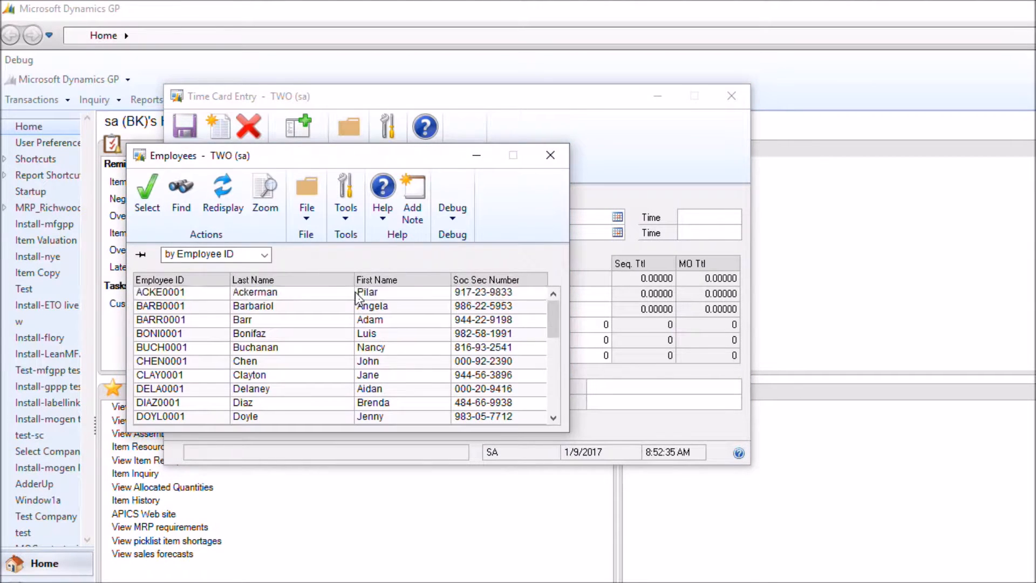
{"action": "double_click", "coordinate": [355, 292]}
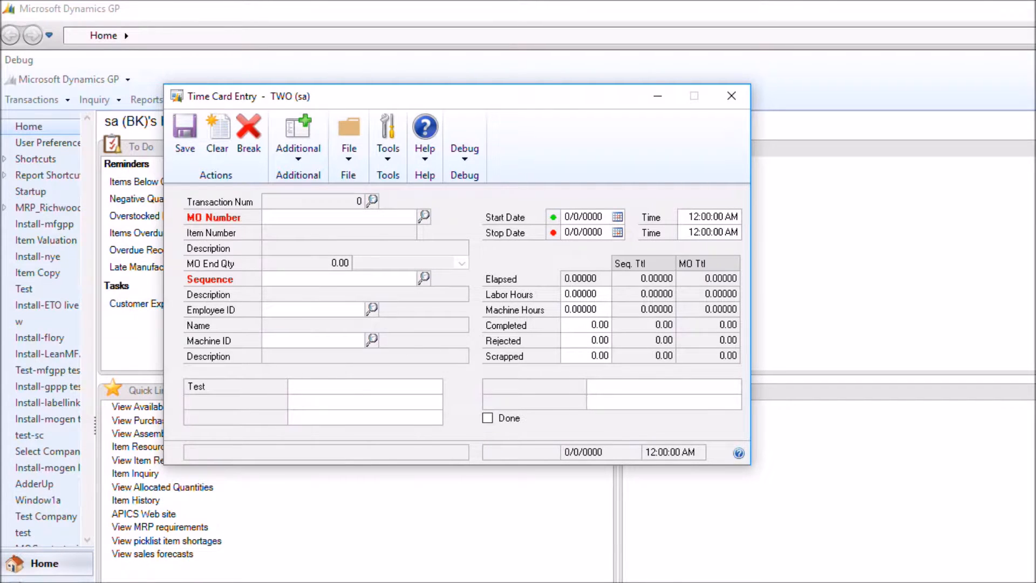
Look up the saved time card transaction for MO0002, sequence 001, review its start date and time, and clear the form
{"action": "left_click", "coordinate": [373, 201]}
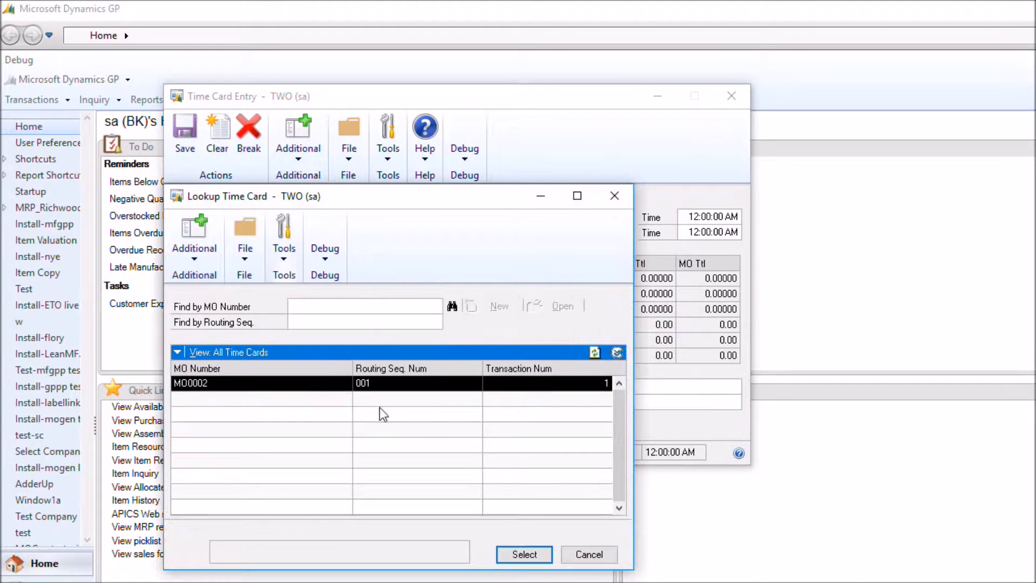
{"action": "double_click", "coordinate": [350, 384]}
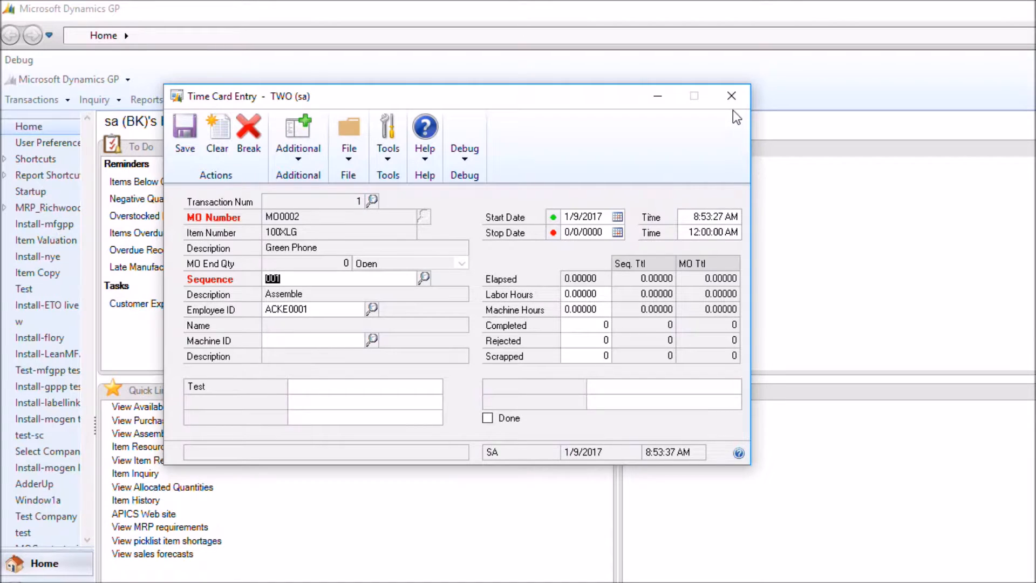
{"action": "left_click", "coordinate": [216, 143]}
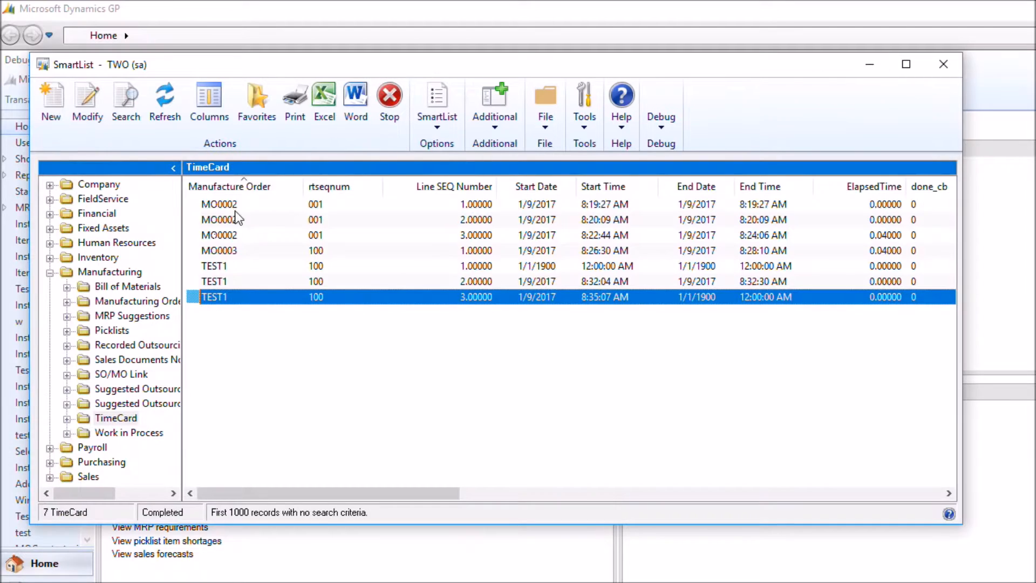
Refresh the TimeCard SmartList and review the record through its last columns, including the change date and time
{"action": "left_click", "coordinate": [165, 105]}
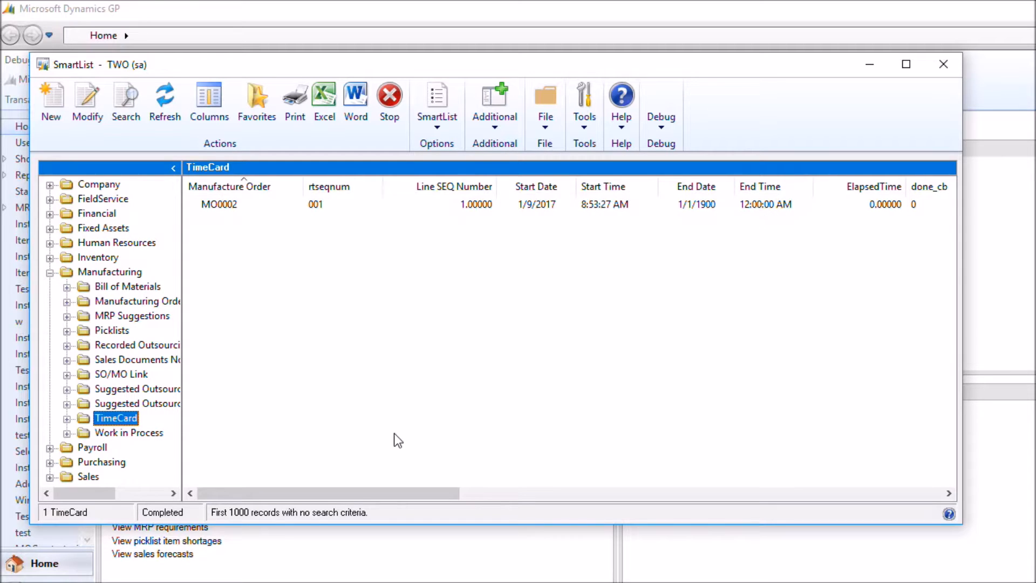
{"action": "left_click_drag", "start_coordinate": [354, 494], "coordinate": [858, 497]}
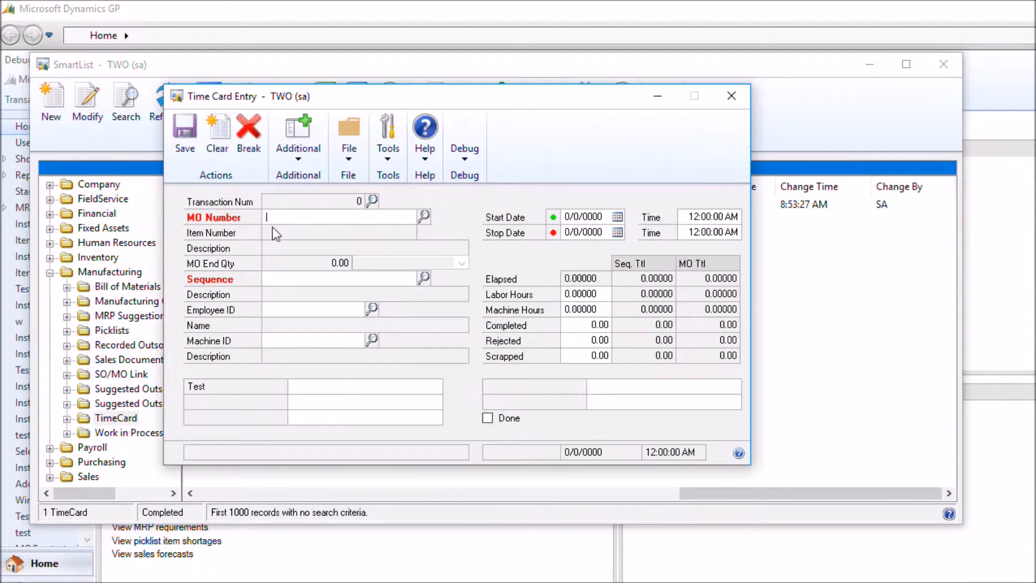
{"action": "left_click", "coordinate": [423, 215]}
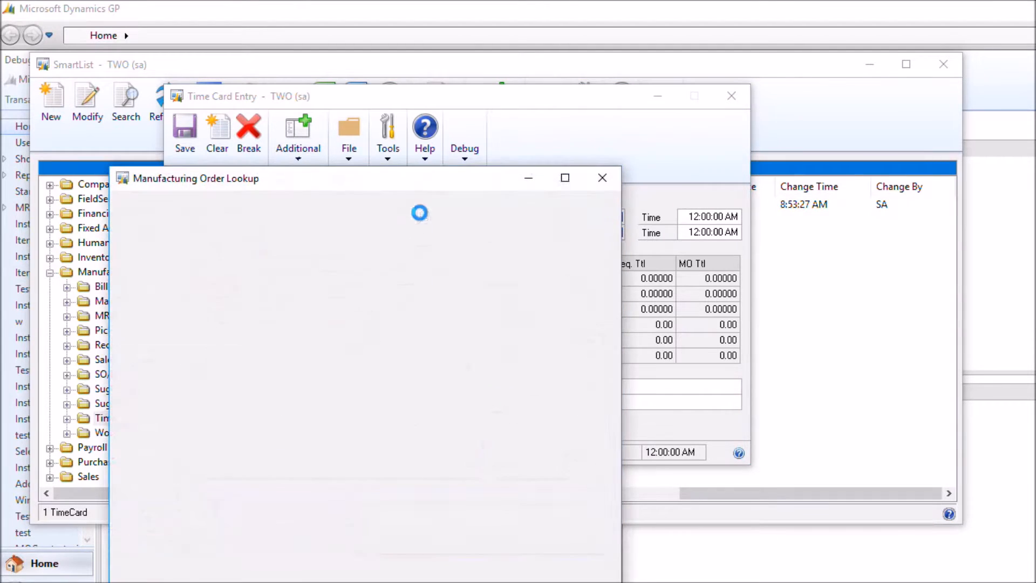
{"action": "left_click", "coordinate": [507, 286]}
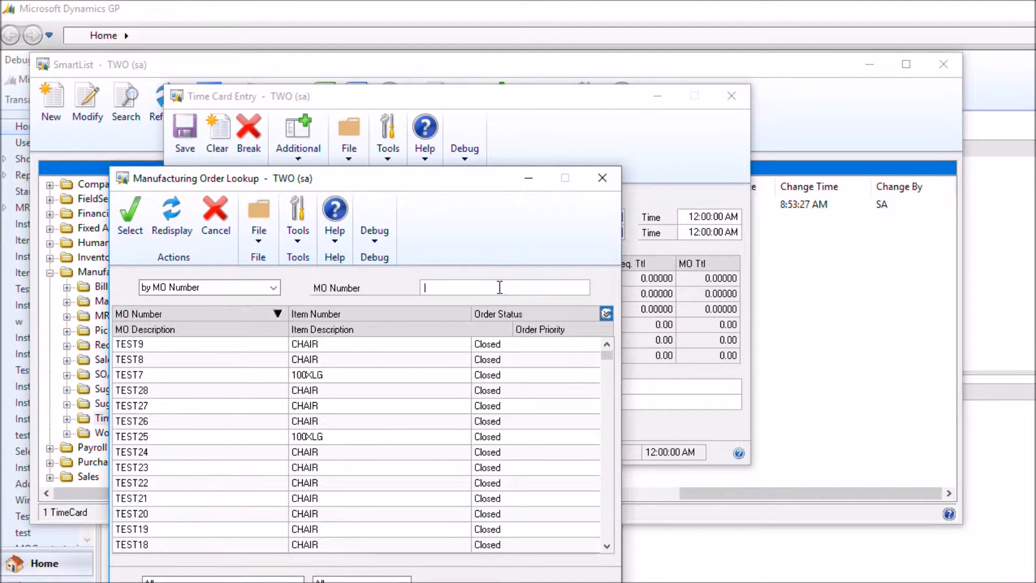
{"action": "left_click", "coordinate": [602, 177]}
Uncover the TimeCard SmartList and review the first columns of the MO0002 record
{"action": "left_click_drag", "start_coordinate": [622, 102], "coordinate": [757, 263]}
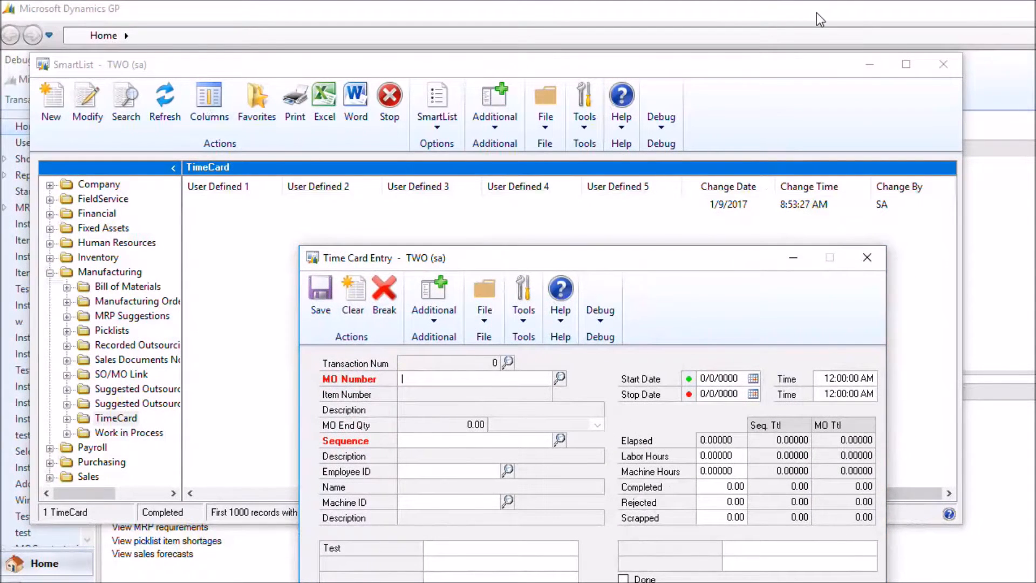
{"action": "left_click", "coordinate": [789, 102]}
{"action": "left_click_drag", "start_coordinate": [812, 496], "coordinate": [276, 492]}
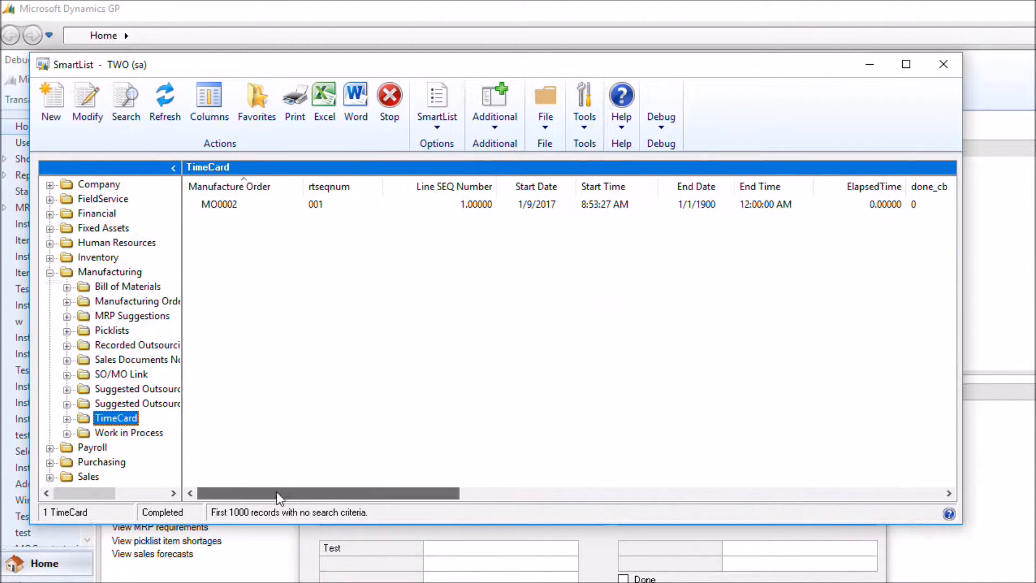
Bring Time Card Entry forward and search the manufacturing order lookup for 2 to select order MO0002
{"action": "left_click", "coordinate": [859, 549]}
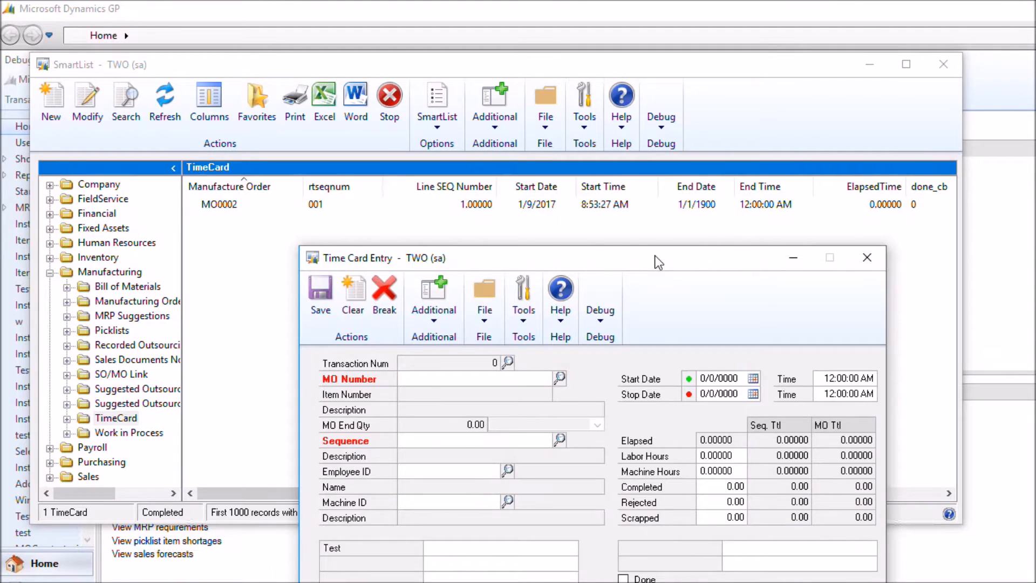
{"action": "left_click_drag", "start_coordinate": [655, 255], "coordinate": [536, 103]}
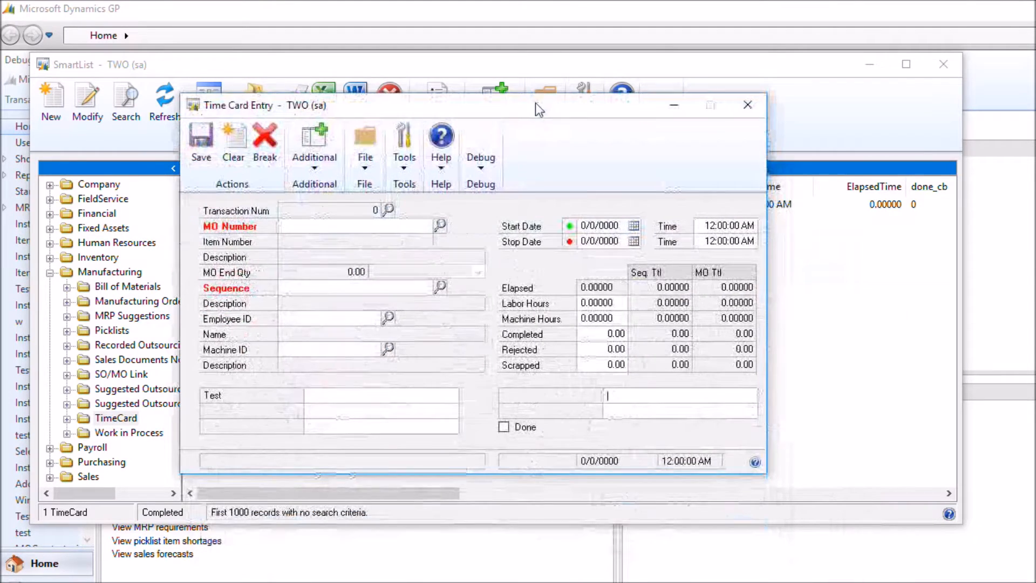
{"action": "left_click", "coordinate": [440, 223]}
{"action": "left_click", "coordinate": [387, 226]}
{"action": "left_click", "coordinate": [243, 155]}
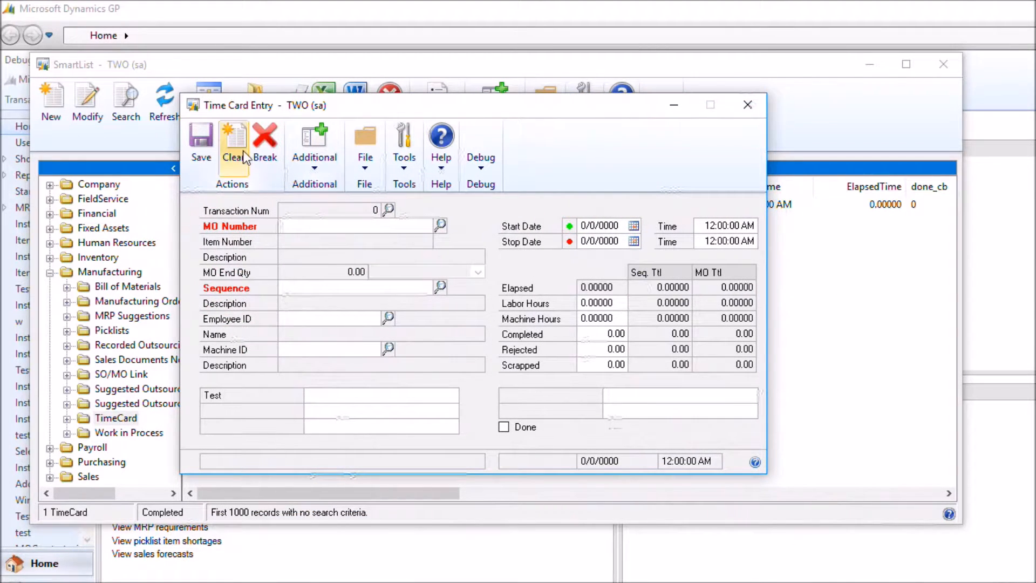
{"action": "left_click", "coordinate": [440, 222]}
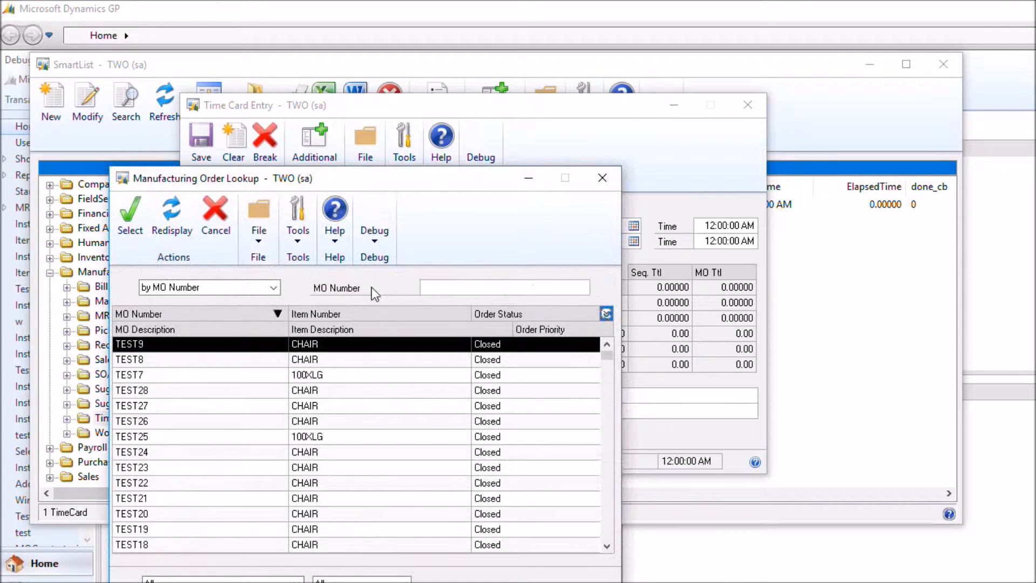
{"action": "left_click", "coordinate": [464, 284]}
{"action": "type", "text": "2"}
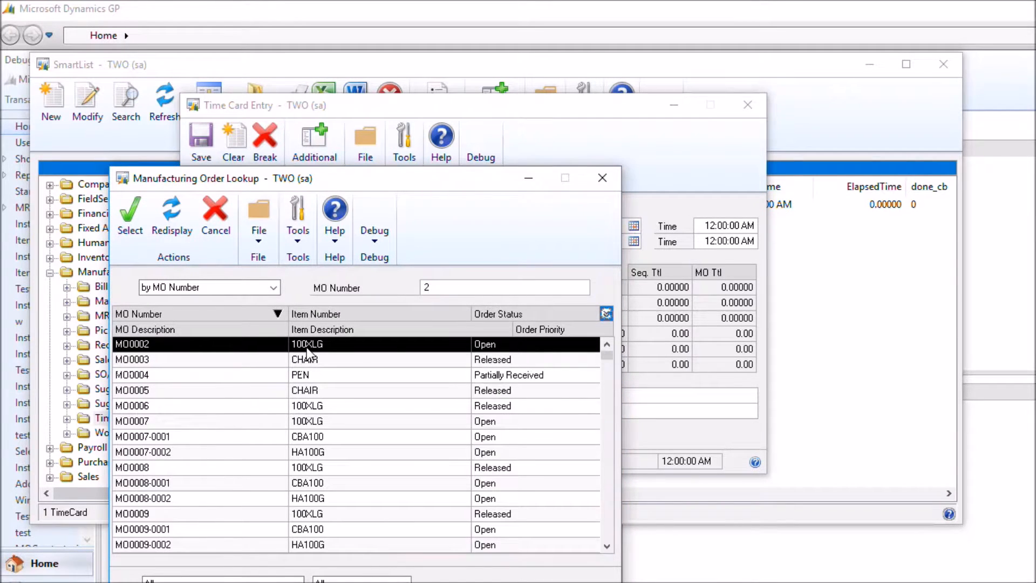
{"action": "double_click", "coordinate": [307, 348]}
Record the stop entry for order MO0002 by selecting sequence 001 and the first listed employee
{"action": "left_click", "coordinate": [440, 287]}
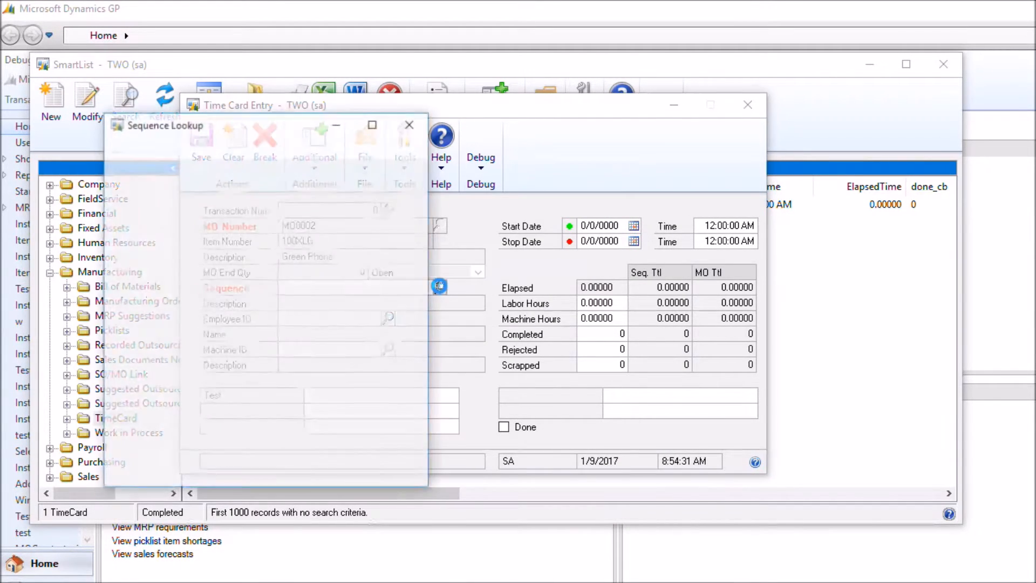
{"action": "double_click", "coordinate": [305, 283]}
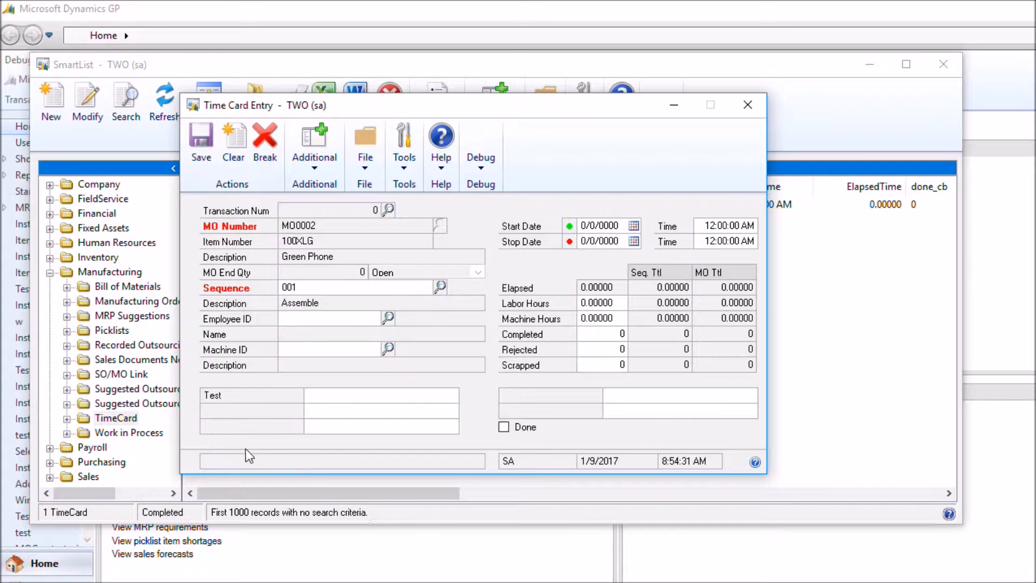
{"action": "left_click", "coordinate": [387, 318]}
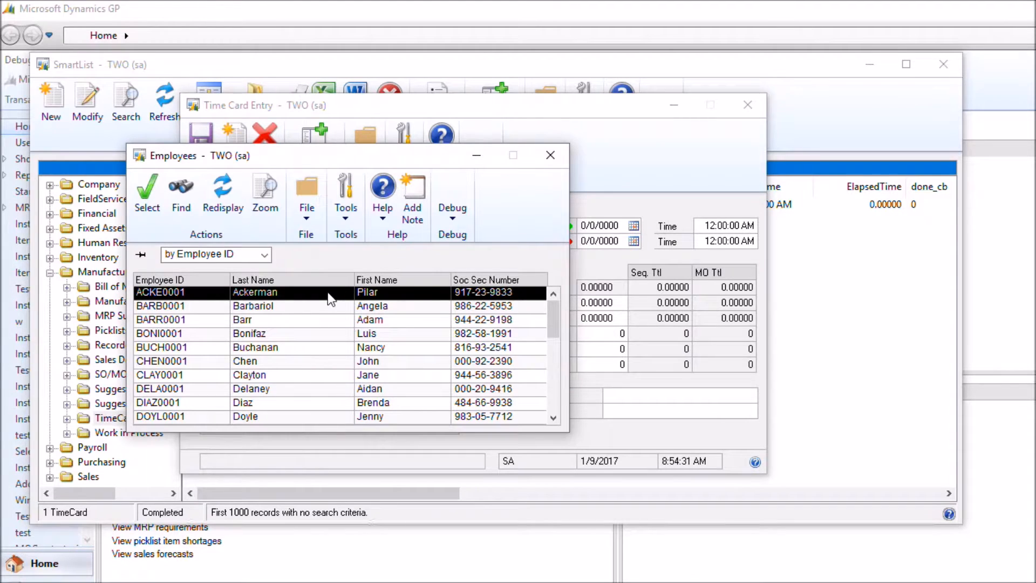
{"action": "double_click", "coordinate": [328, 293]}
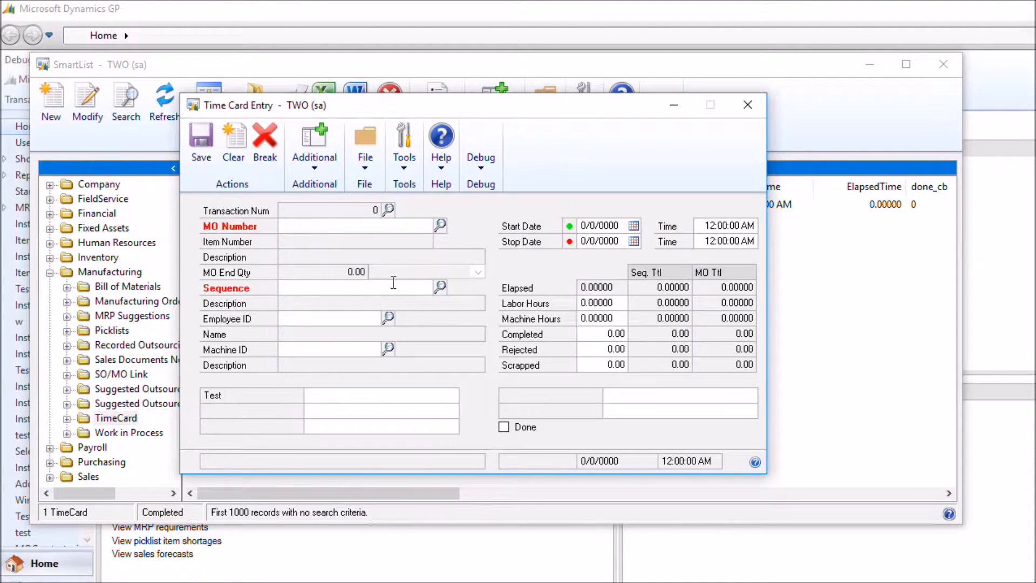
Look up the saved MO0002 time card, review its stop date and time, clear the form, and check the TimeCard SmartList
{"action": "left_click", "coordinate": [389, 211]}
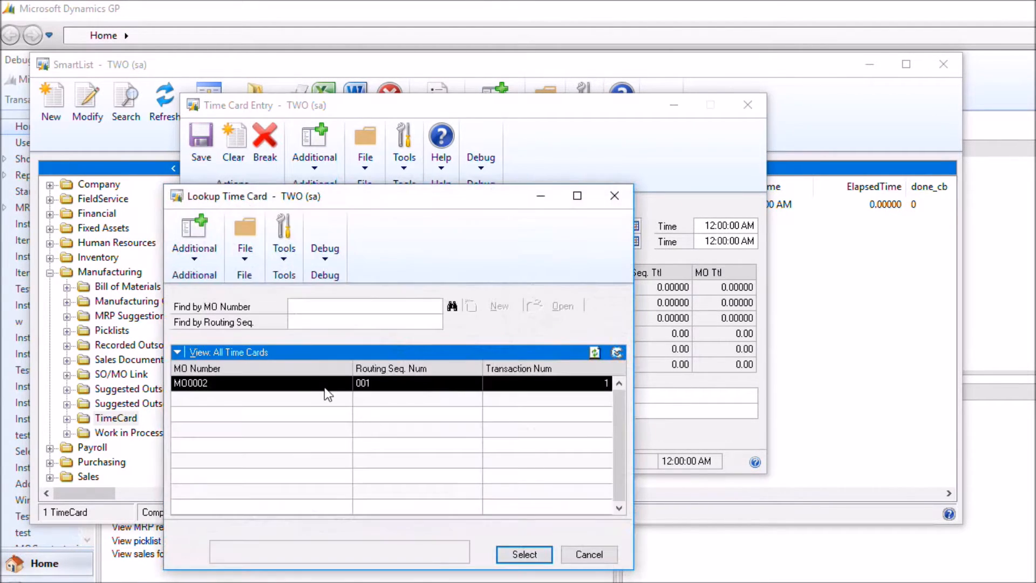
{"action": "double_click", "coordinate": [329, 384]}
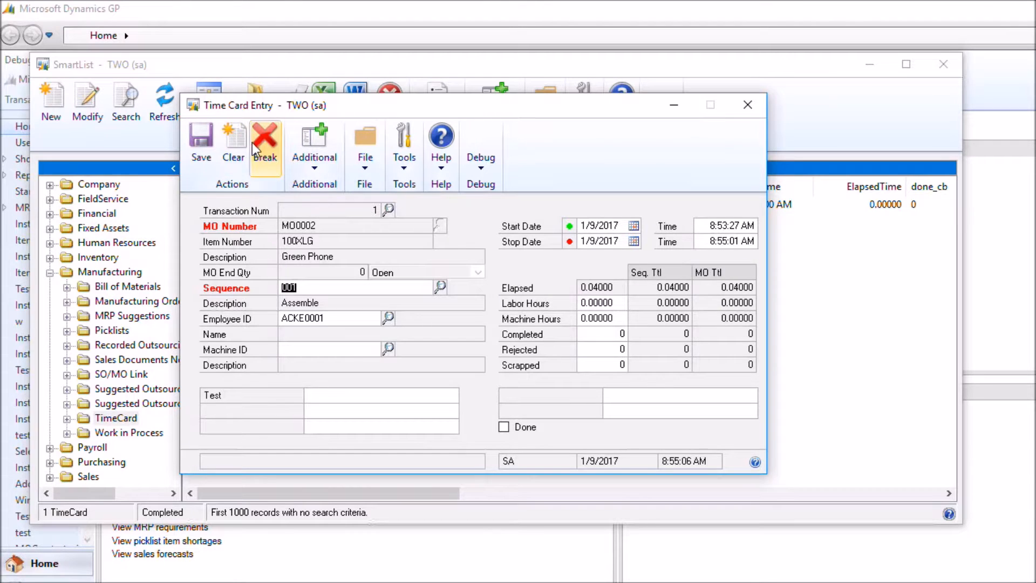
{"action": "left_click", "coordinate": [233, 142]}
{"action": "left_click", "coordinate": [840, 115]}
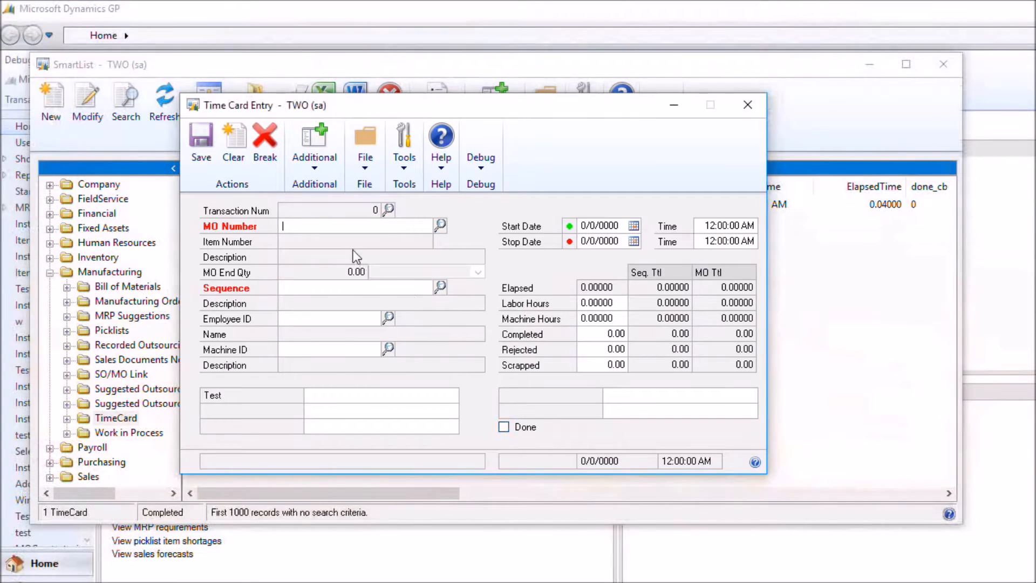
Reopen the saved MO0002 time card to review its elapsed time and the sequence and order totals, and clear the form
{"action": "left_click", "coordinate": [388, 210]}
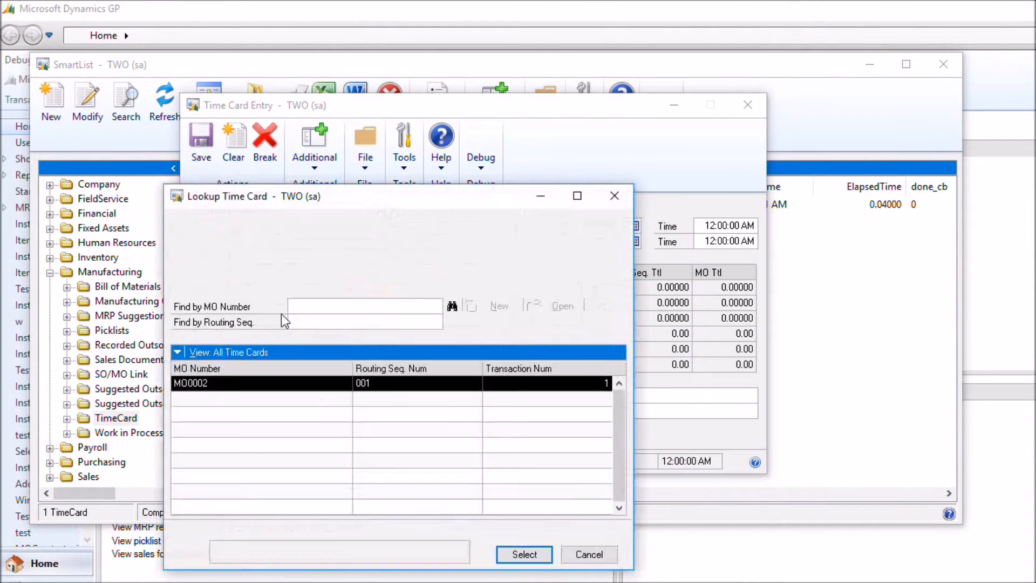
{"action": "double_click", "coordinate": [339, 387]}
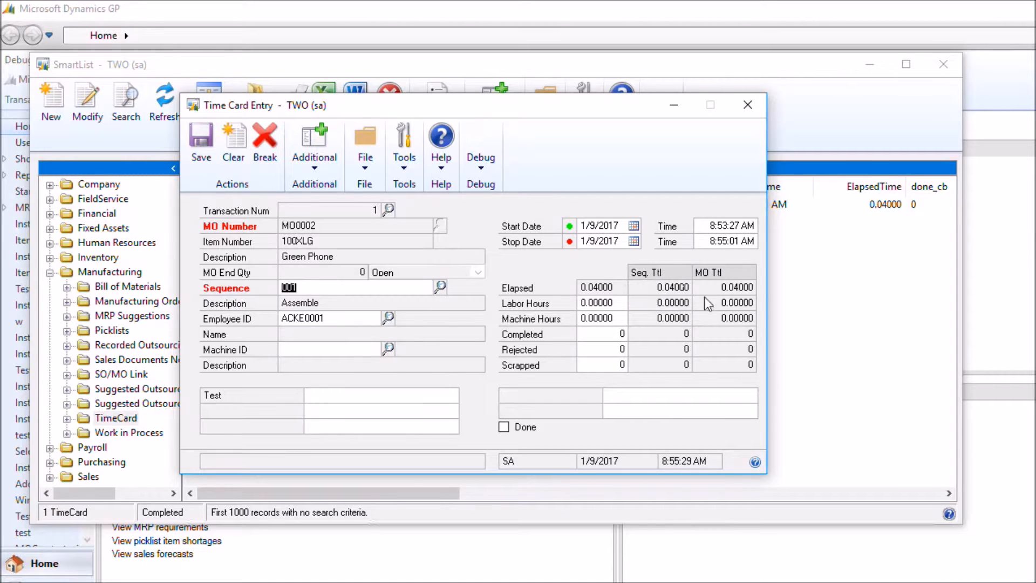
{"action": "left_click", "coordinate": [234, 154]}
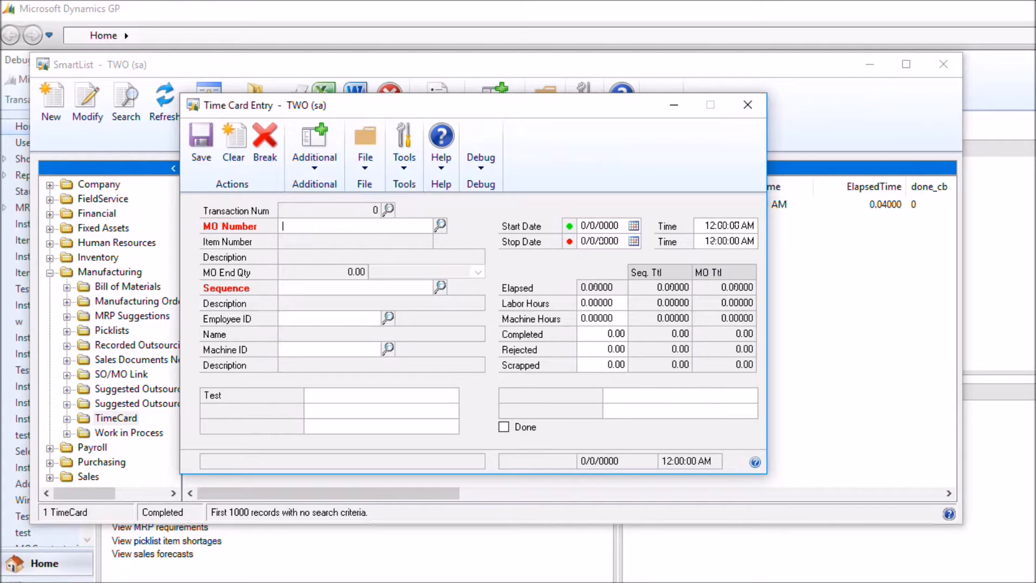
{"action": "left_click_drag", "start_coordinate": [1035, 36], "coordinate": [714, 3]}
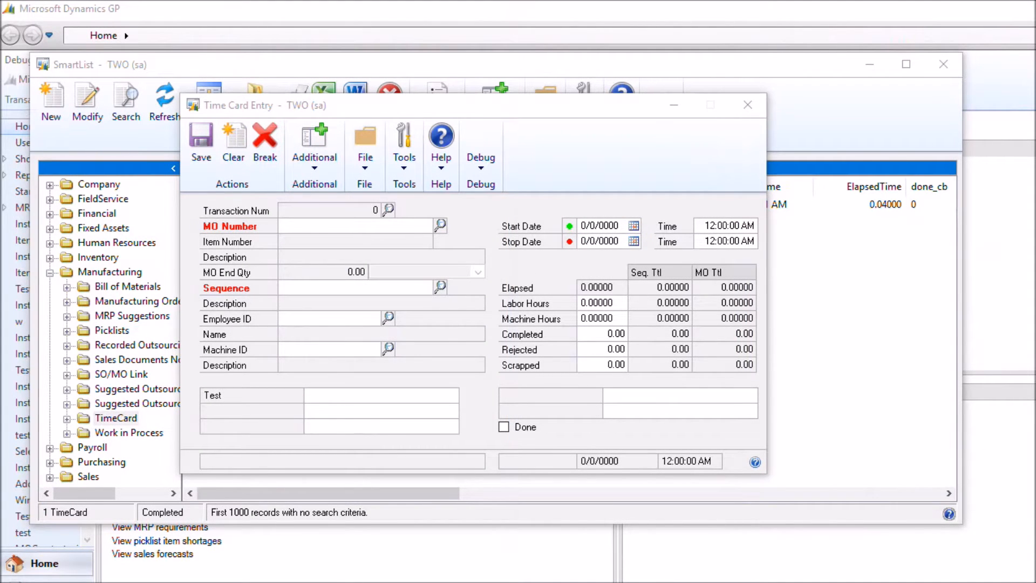
Record a start entry for manufacturing order TEST1, sequence 100, entering the employee's ID
{"action": "left_click", "coordinate": [318, 221]}
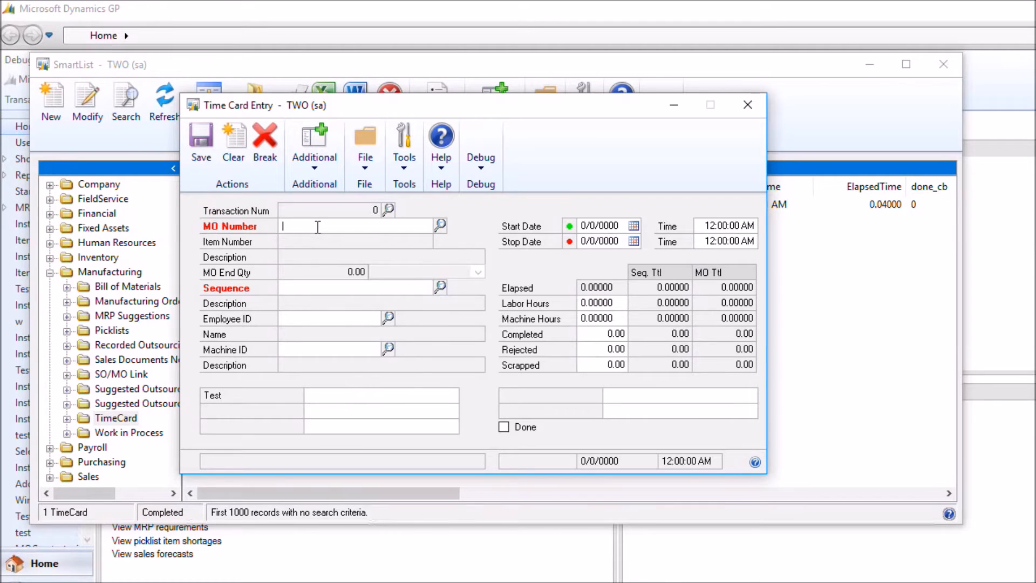
{"action": "type", "text": "TEST1"}
{"action": "key", "text": "Tab"}
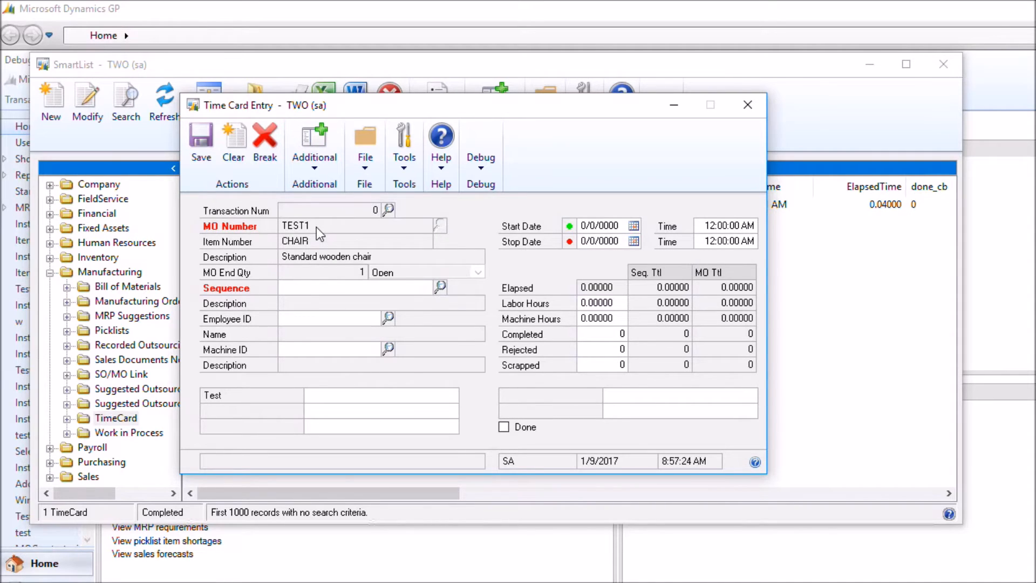
{"action": "type", "text": "100"}
{"action": "key", "text": "Tab"}
{"action": "type", "text": "ACKE0001"}
{"action": "key", "text": "Tab"}
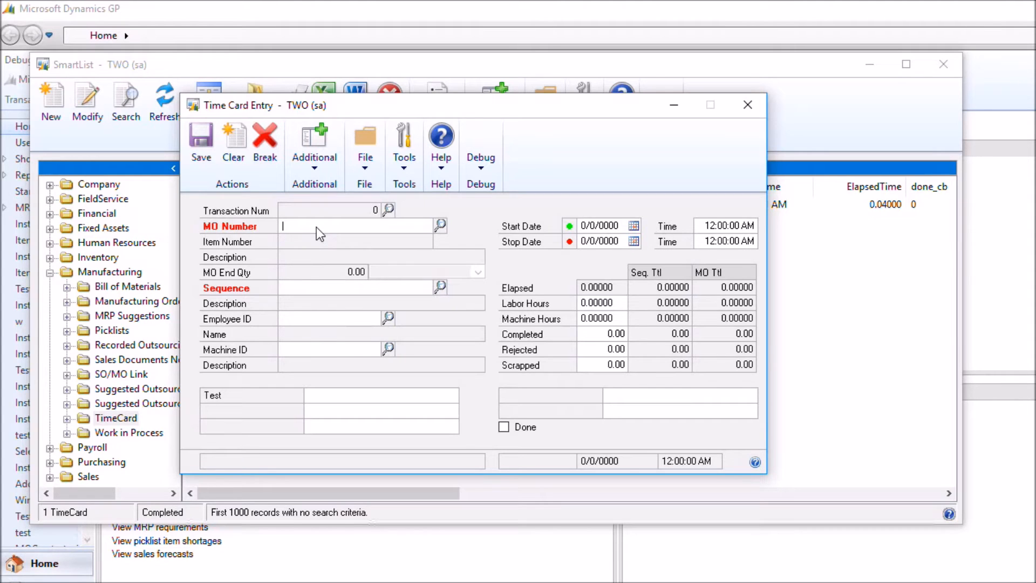
Look up the saved TEST1 time card transaction, review its start date and time, and clear the form
{"action": "left_click", "coordinate": [390, 210]}
{"action": "double_click", "coordinate": [191, 397]}
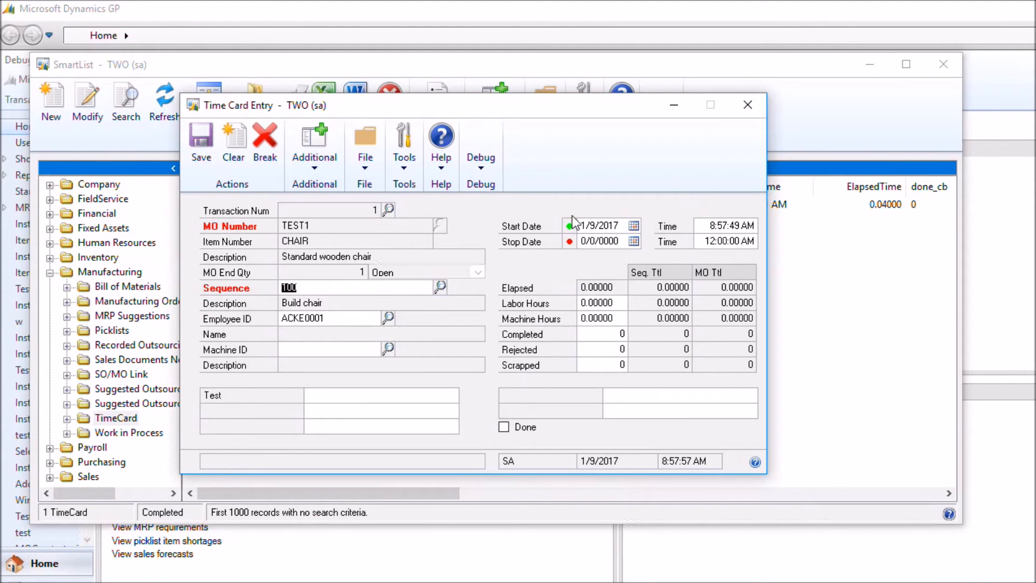
{"action": "left_click", "coordinate": [235, 149]}
Refresh the TimeCard SmartList, select the TEST1 record, and review it through the change date, time and user columns
{"action": "left_click", "coordinate": [253, 88]}
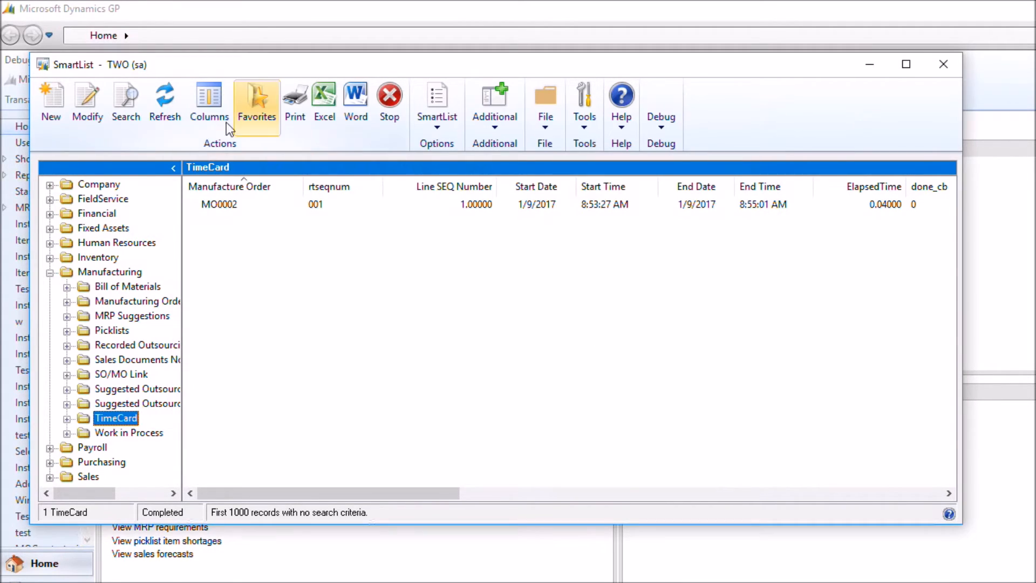
{"action": "left_click", "coordinate": [169, 103]}
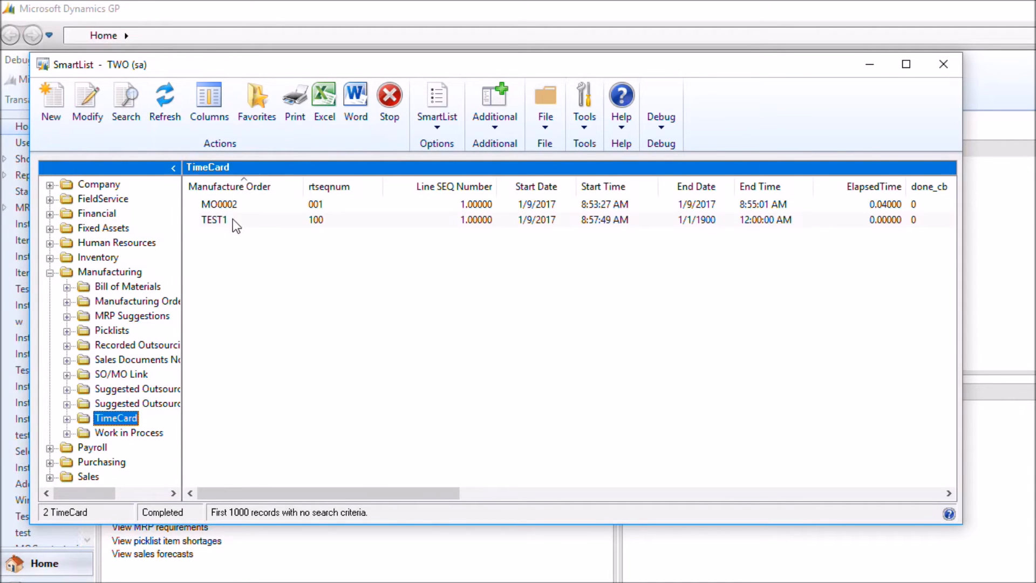
{"action": "left_click", "coordinate": [255, 215]}
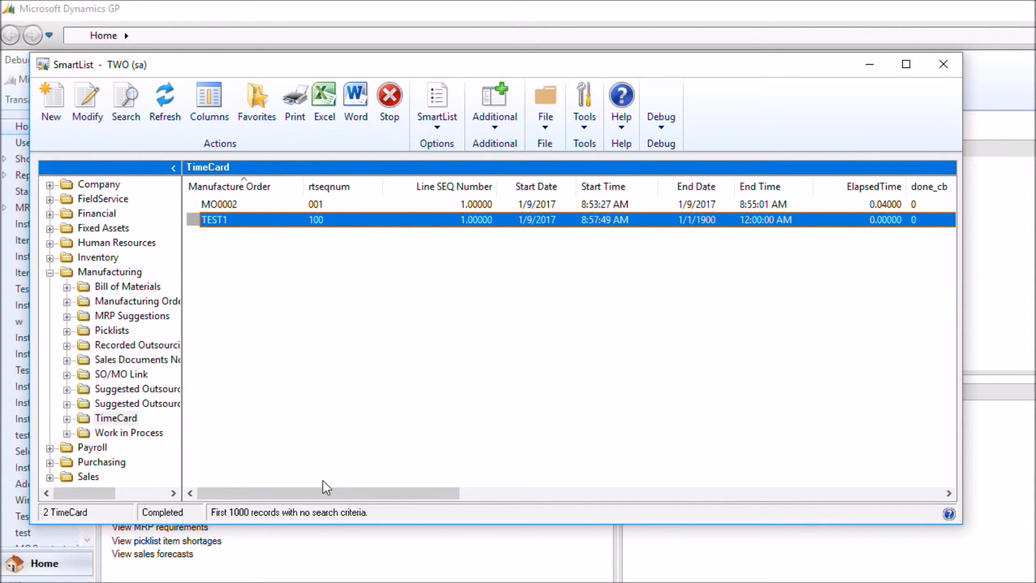
{"action": "left_click_drag", "start_coordinate": [319, 491], "coordinate": [873, 483]}
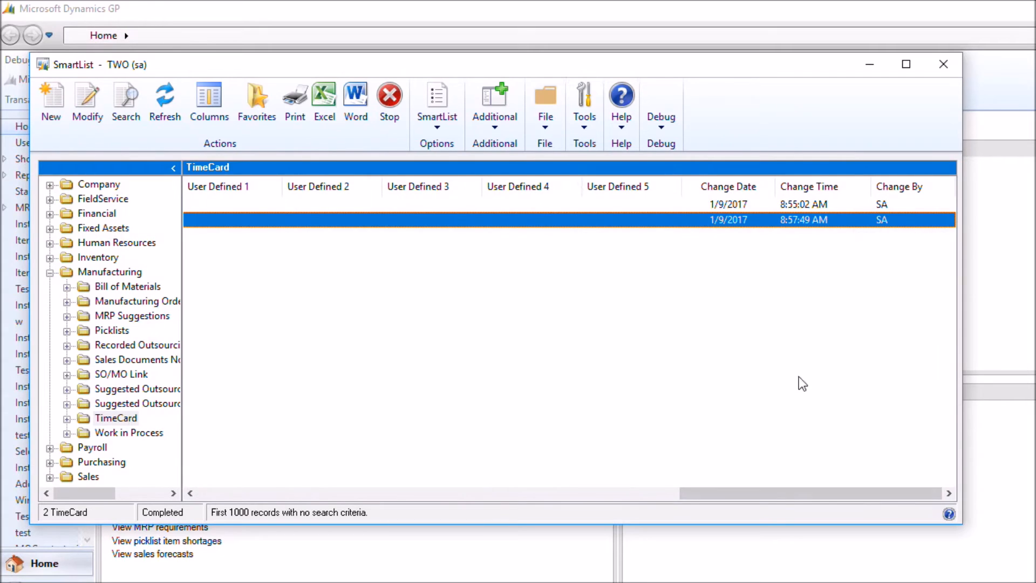
{"action": "left_click_drag", "start_coordinate": [788, 498], "coordinate": [280, 491]}
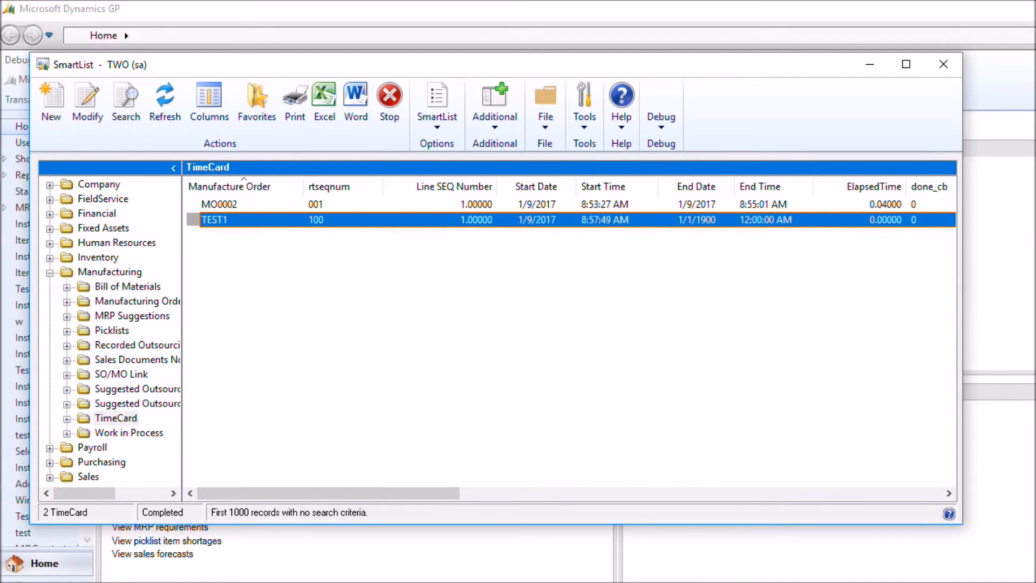
Return to Time Card Entry and record the stop entry for order TEST1, sequence 100, with the same employee's ID
{"action": "key", "text": "alt+Tab"}
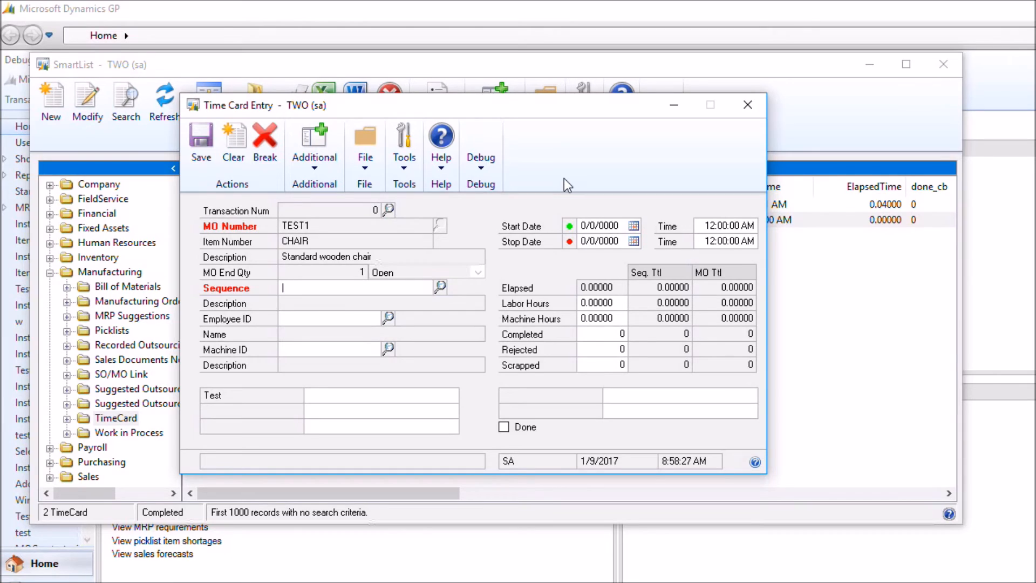
{"action": "type", "text": "100"}
{"action": "key", "text": "Tab"}
{"action": "type", "text": "ACKE0001"}
{"action": "key", "text": "Tab"}
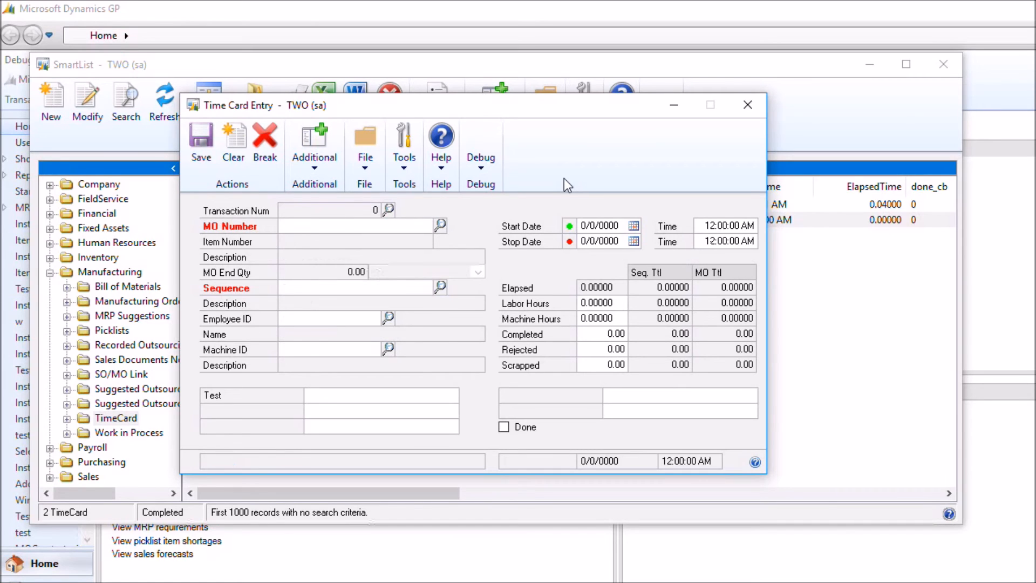
Look up the saved TEST1 time card, review its stop time and elapsed totals, and clear the form
{"action": "left_click", "coordinate": [389, 211]}
{"action": "left_click", "coordinate": [232, 400]}
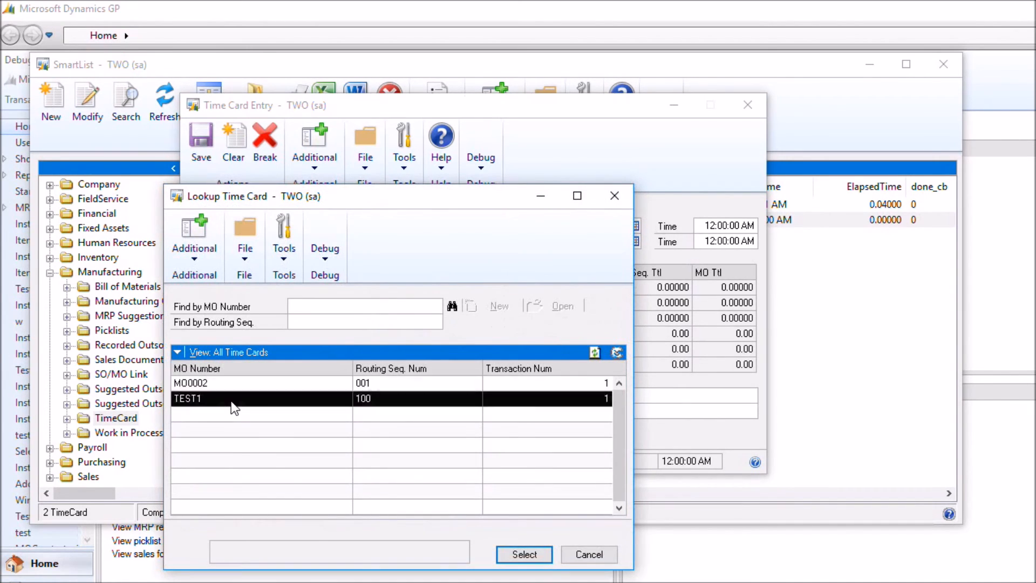
{"action": "double_click", "coordinate": [232, 400]}
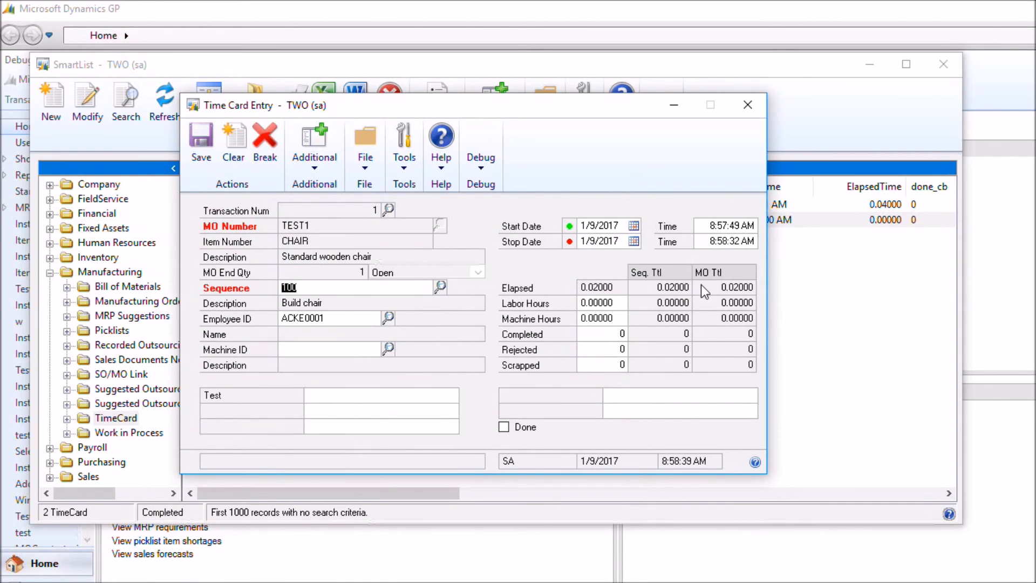
{"action": "left_click", "coordinate": [233, 141]}
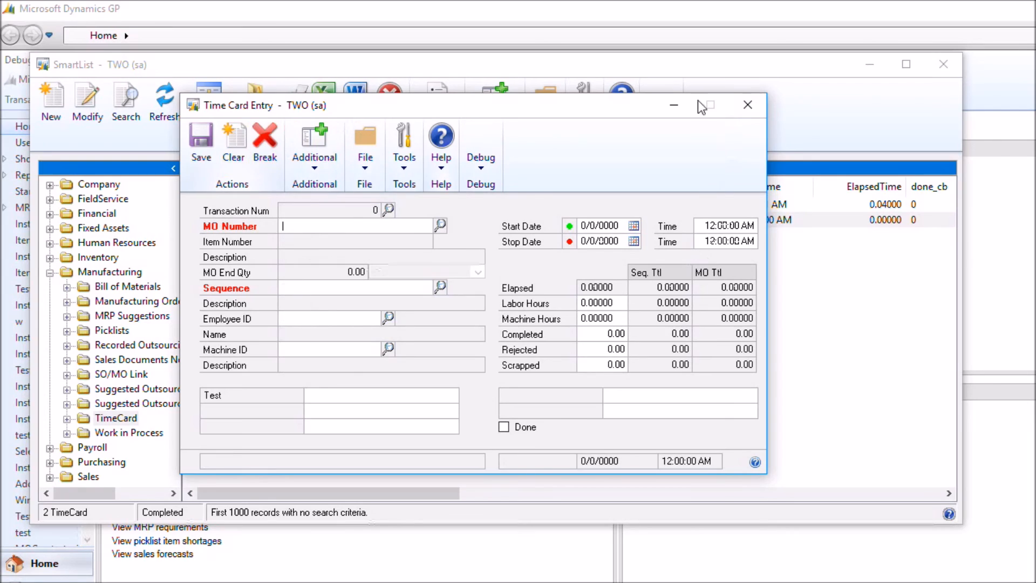
Return to the TimeCard SmartList, refresh it, and select the TEST1 record to review its end time and elapsed time
{"action": "left_click", "coordinate": [748, 104]}
{"action": "left_click", "coordinate": [165, 102]}
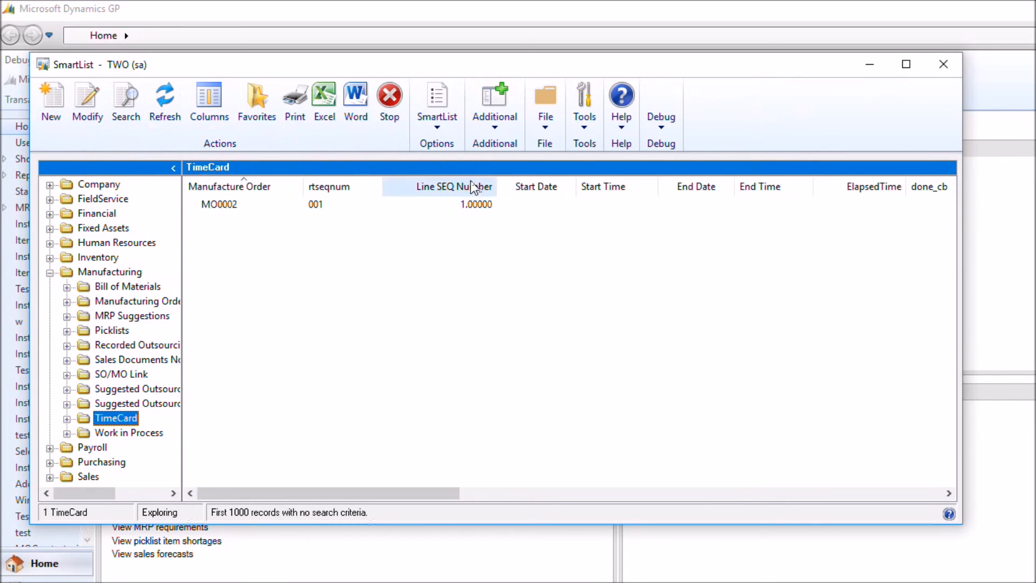
{"action": "left_click", "coordinate": [238, 219]}
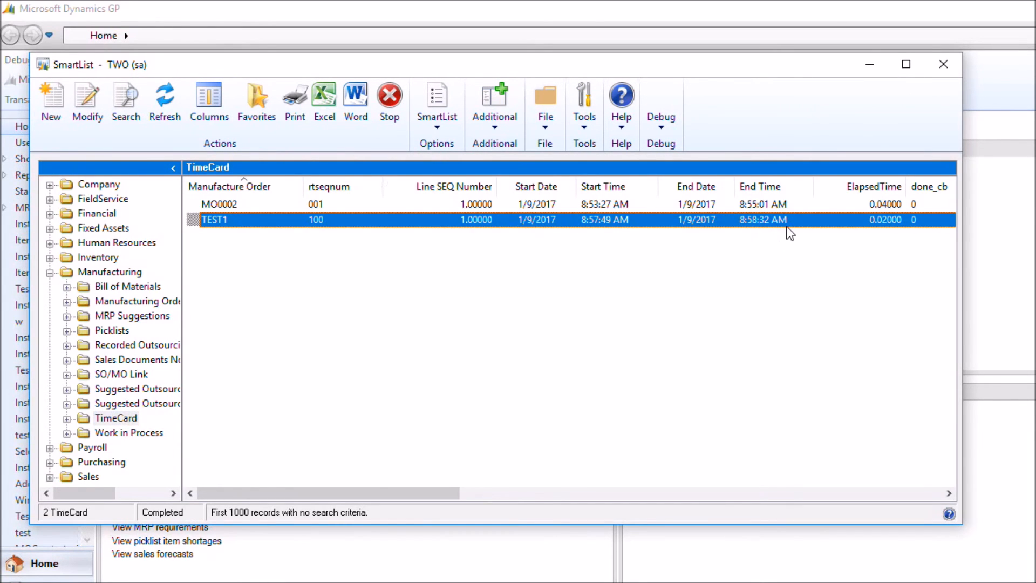